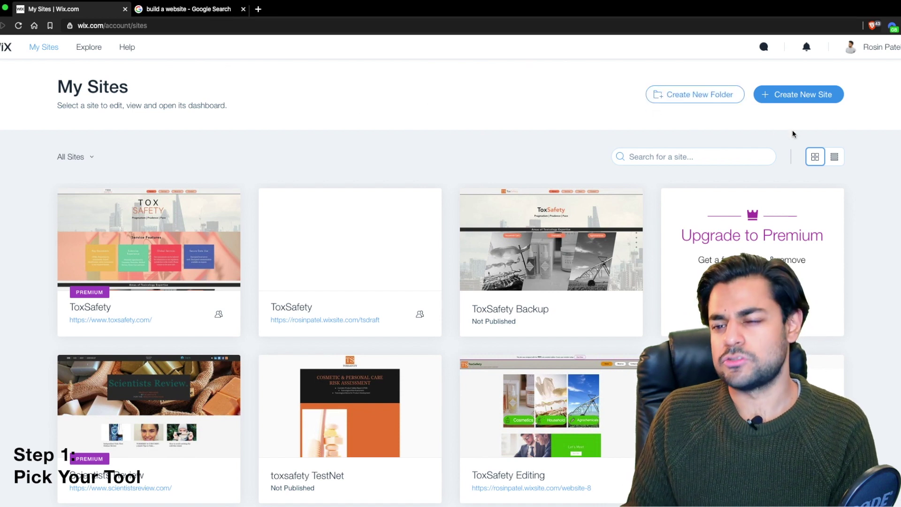
# Start a new Business site and set its type to Environmental Consulting Firm
pyautogui.click(812, 96)
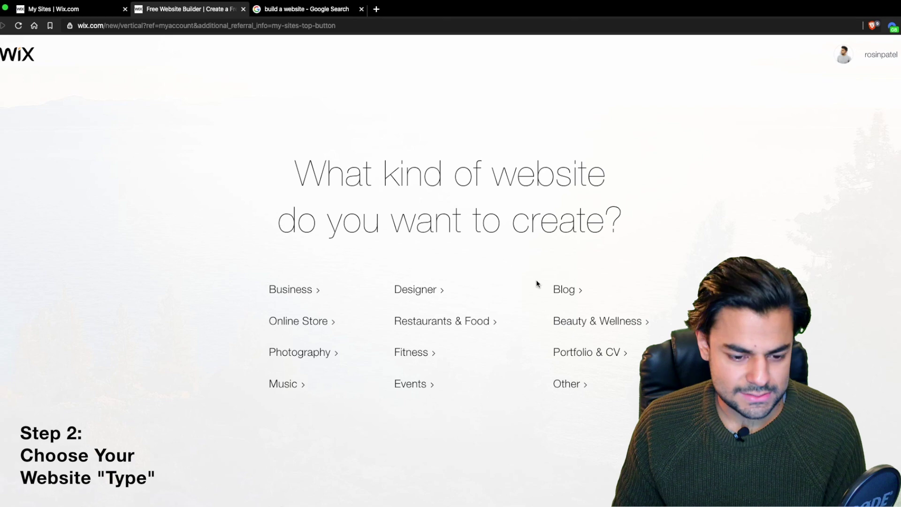
pyautogui.click(285, 294)
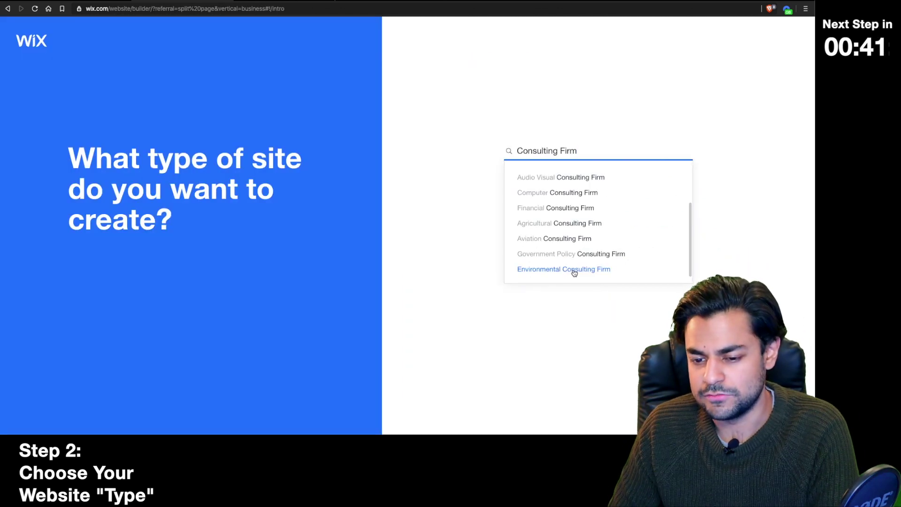
pyautogui.click(574, 271)
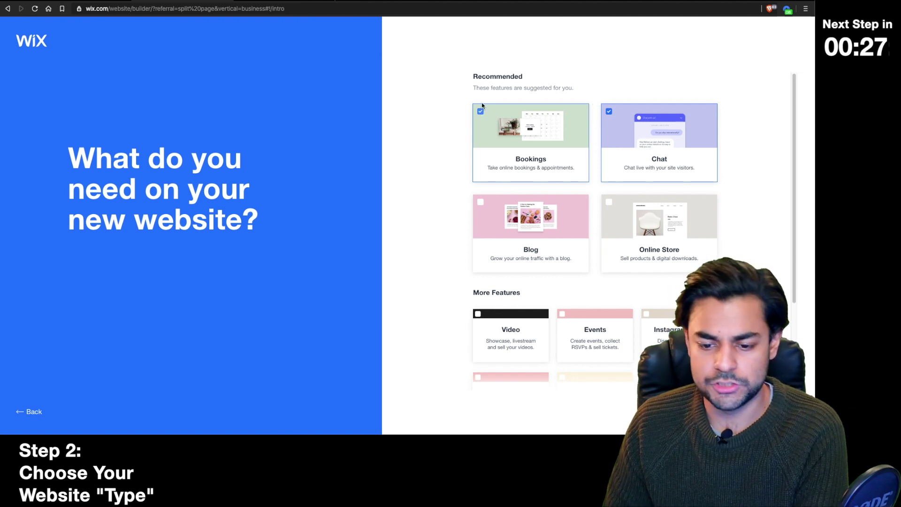
# Keep the Bookings and Chat features selected and name the website ToxSafety
pyautogui.scroll(-3, 727, 197)
pyautogui.scroll(3, 727, 197)
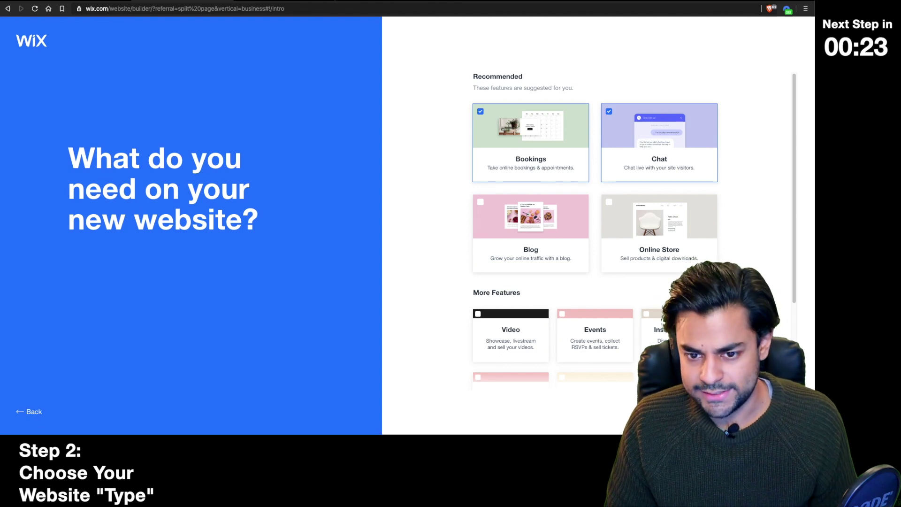
pyautogui.write('To')
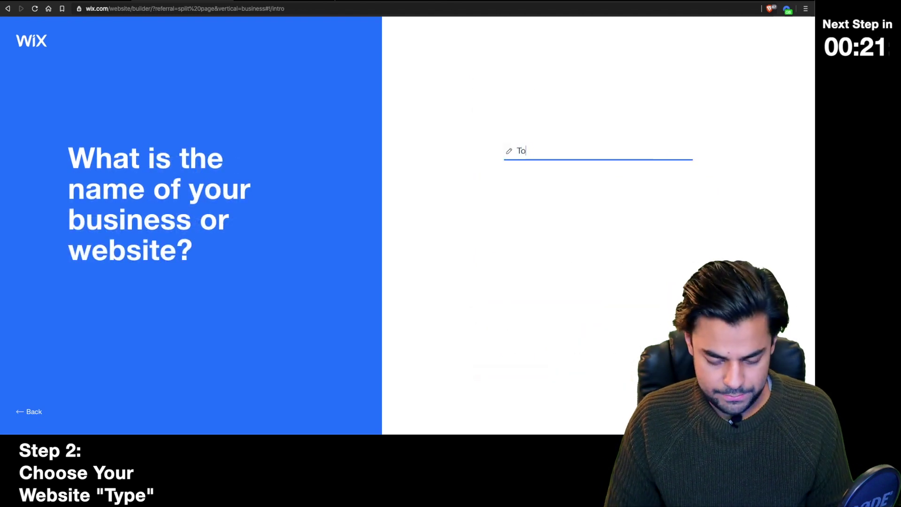
pyautogui.write('xSafety')
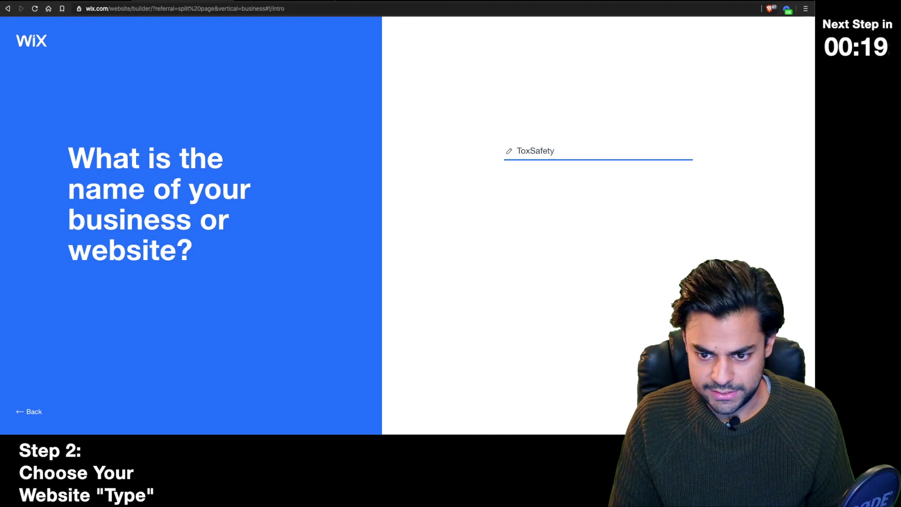
pyautogui.press('Return')
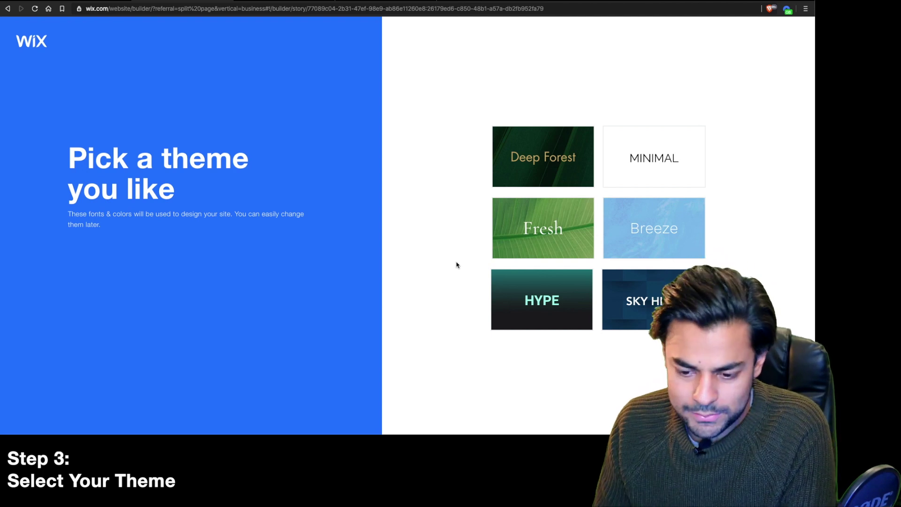
# Choose the Hype theme, keep the current logo for the palette, and pick the dark homepage design with the red services section
pyautogui.click(526, 282)
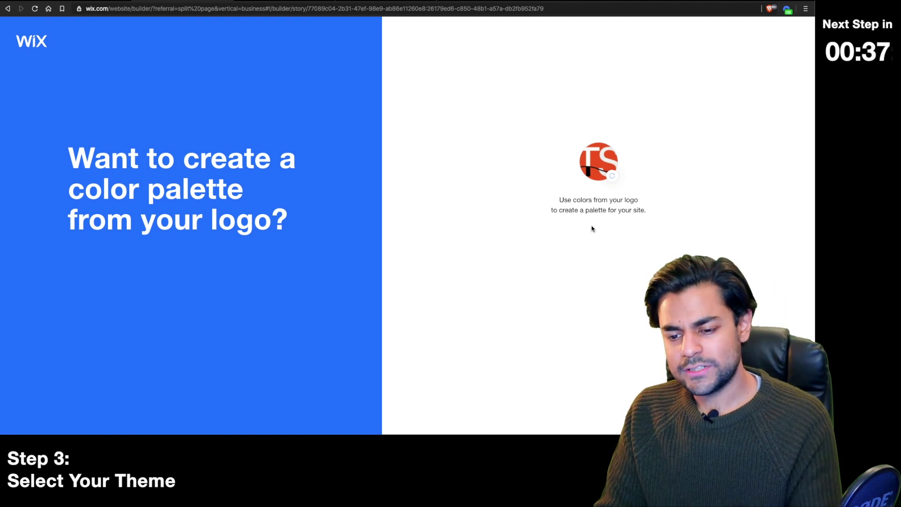
pyautogui.click(610, 168)
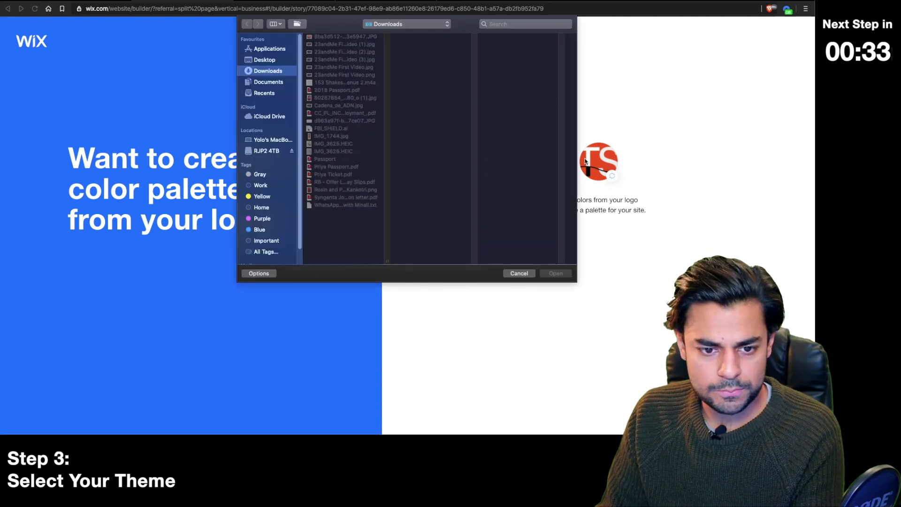
pyautogui.press('Escape')
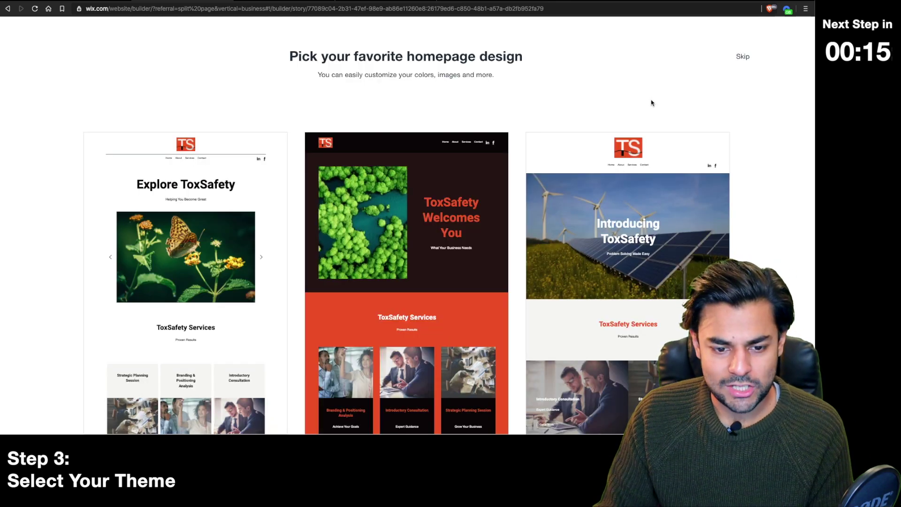
pyautogui.click(427, 164)
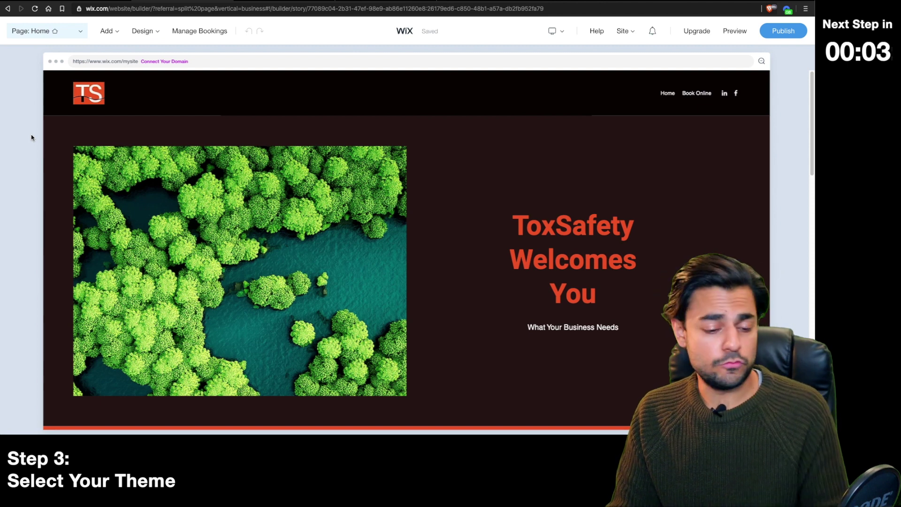
# Change the welcome section's design to the iceberg layout with the title over a translucent panel
pyautogui.moveTo(89, 91)
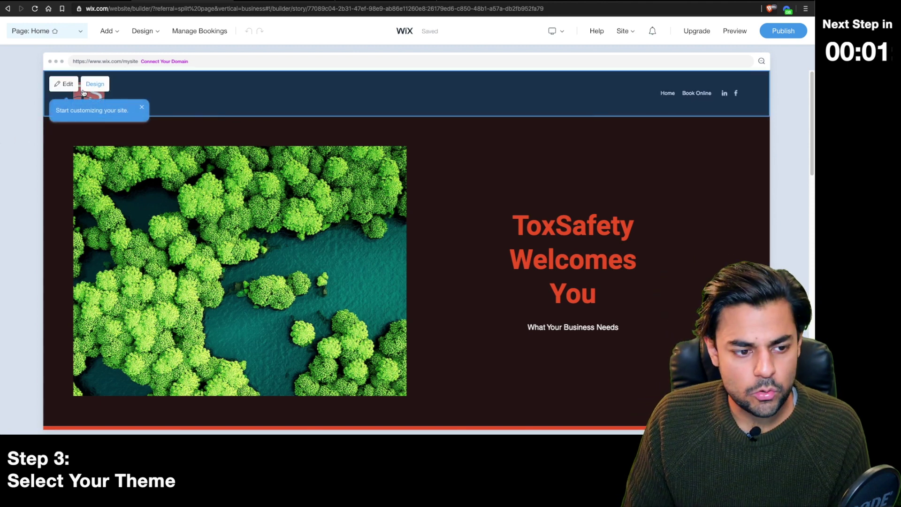
pyautogui.click(68, 84)
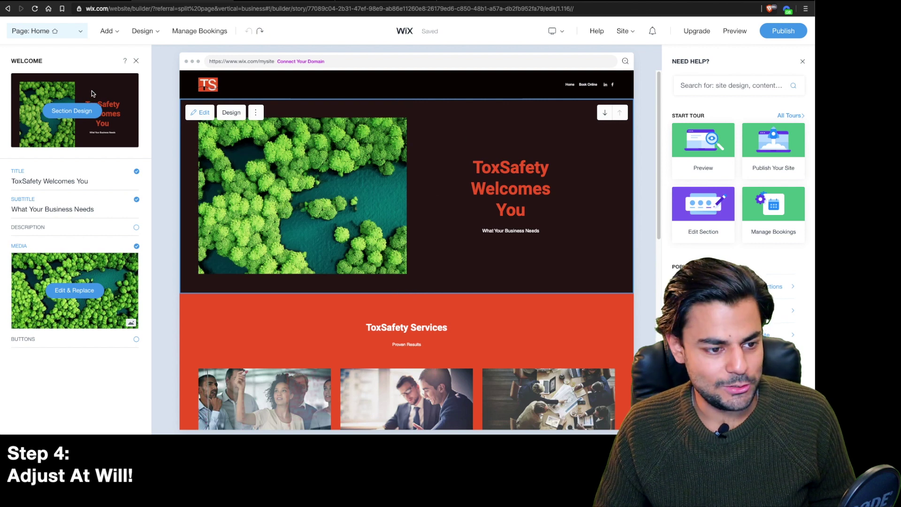
pyautogui.click(230, 113)
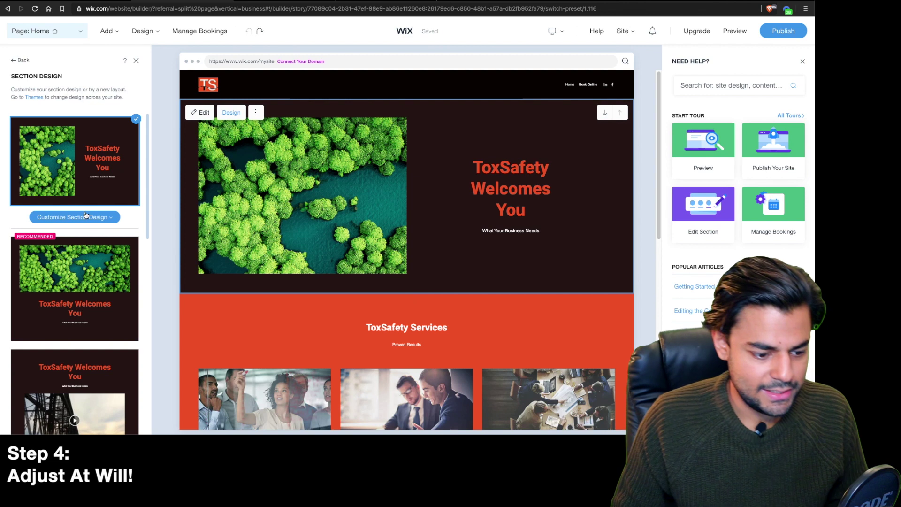
pyautogui.scroll(-2, 85, 217)
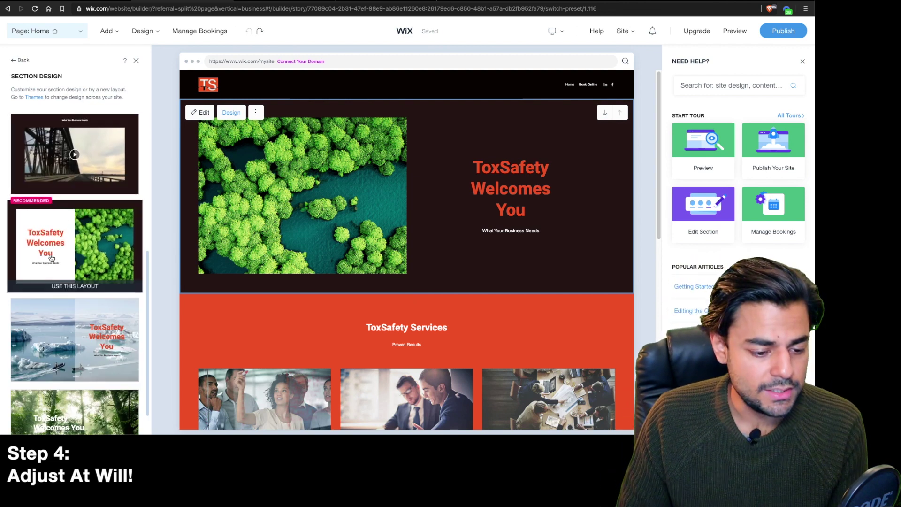
pyautogui.scroll(-3, 52, 258)
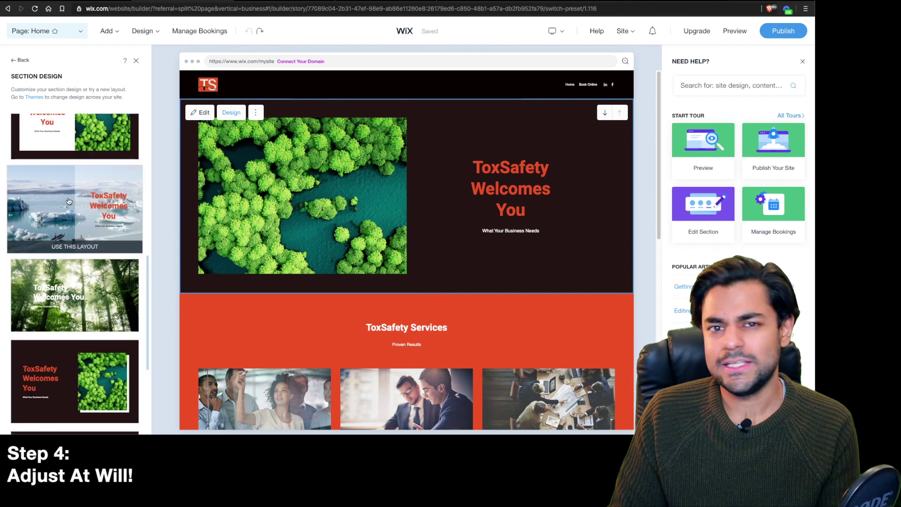
pyautogui.click(95, 205)
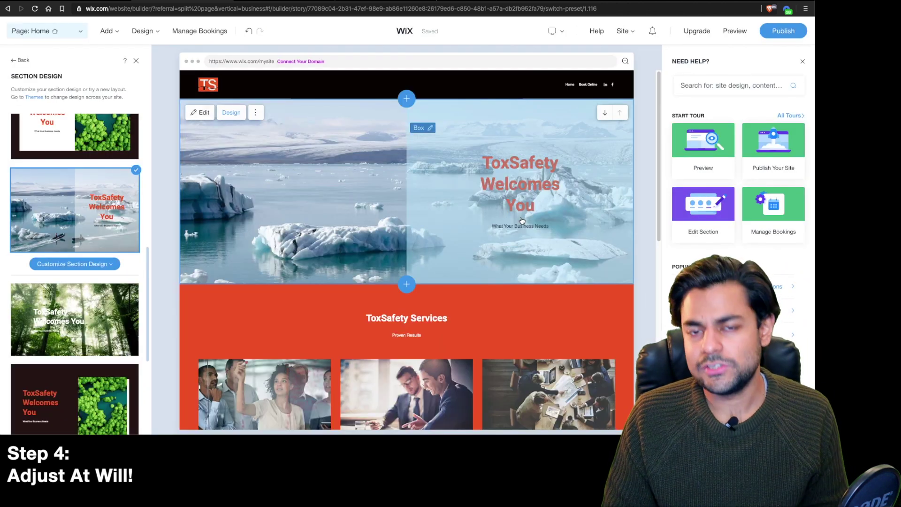
# Change the welcome section's subtitle to "Pragmatism | Prudence | Pace"
pyautogui.click(522, 221)
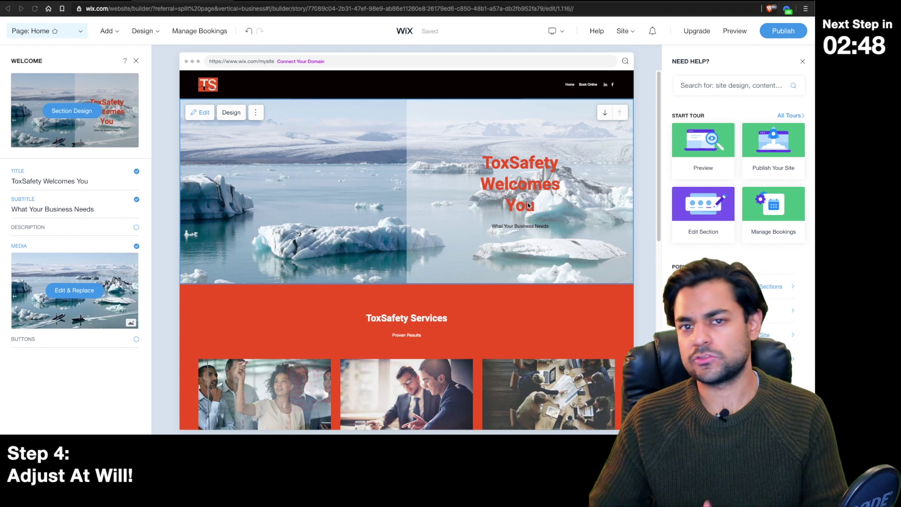
pyautogui.scroll(-1, 540, 213)
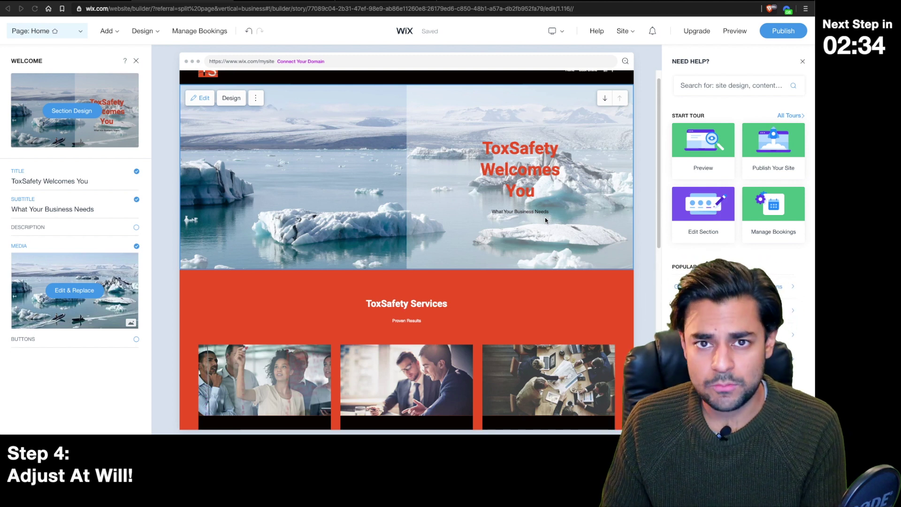
pyautogui.click(514, 212)
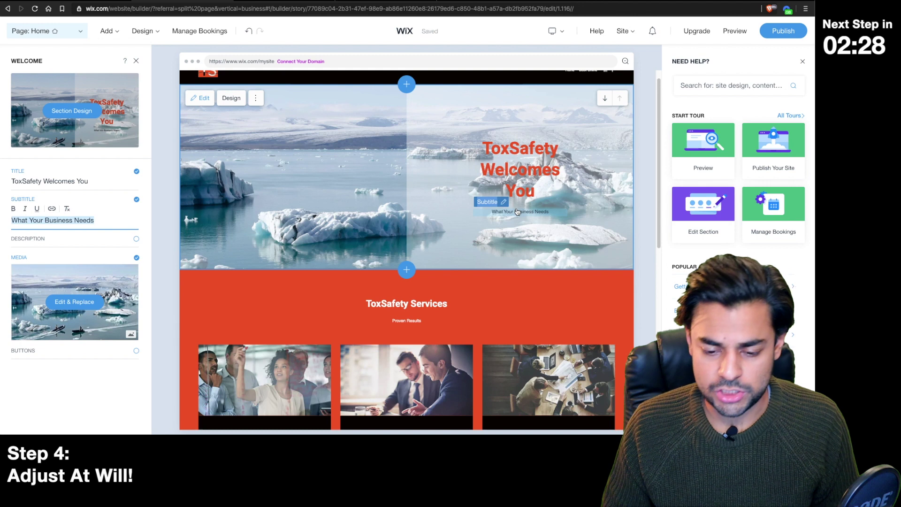
pyautogui.click(530, 220)
pyautogui.click(531, 215)
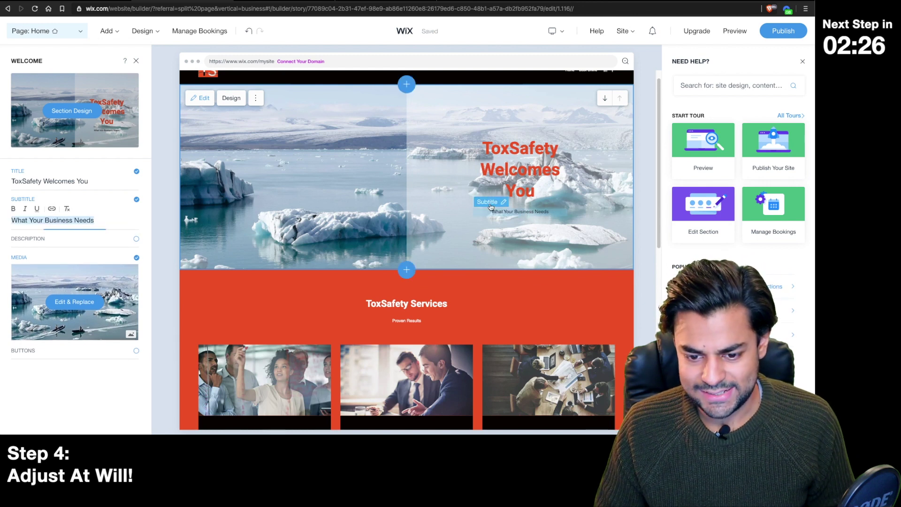
pyautogui.write('Pragmatism | Prudence | Pace')
# Search Media from Wix for "london" and replace the welcome section's background image with the cloudy city skyline photo
pyautogui.click(204, 131)
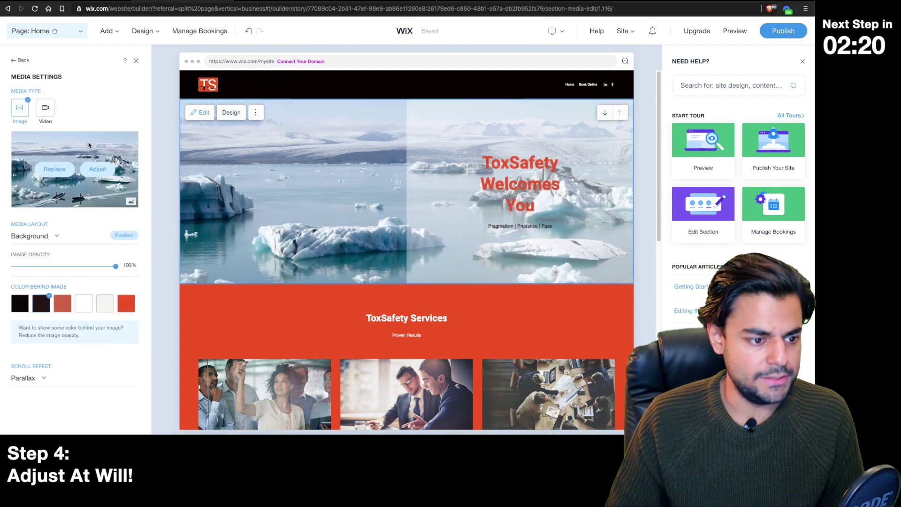
pyautogui.click(196, 127)
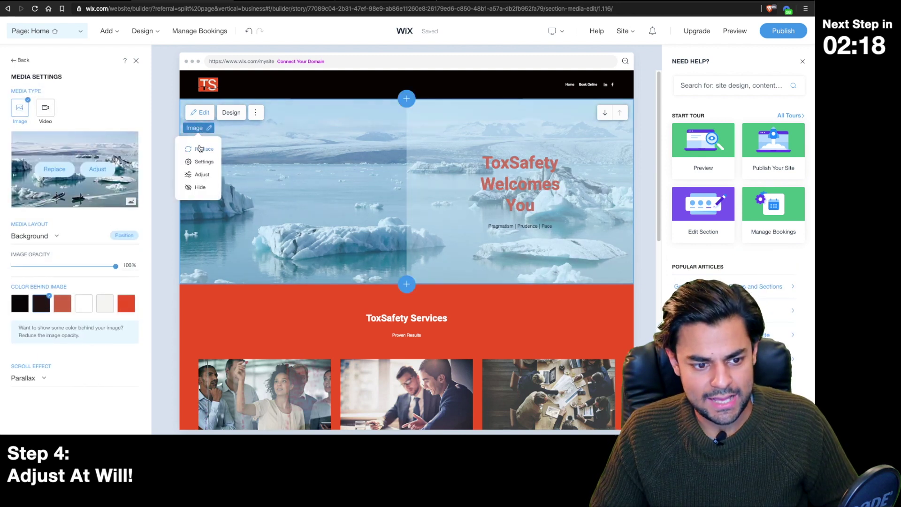
pyautogui.click(199, 149)
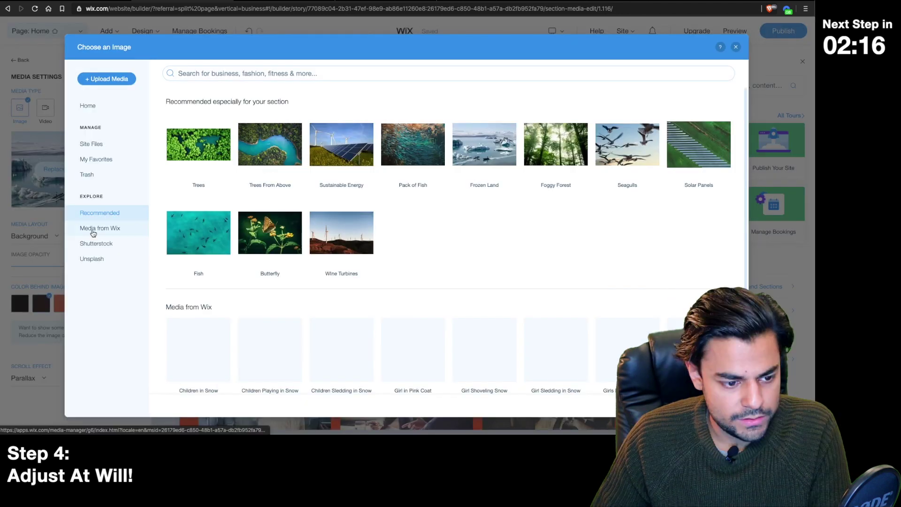
pyautogui.click(93, 230)
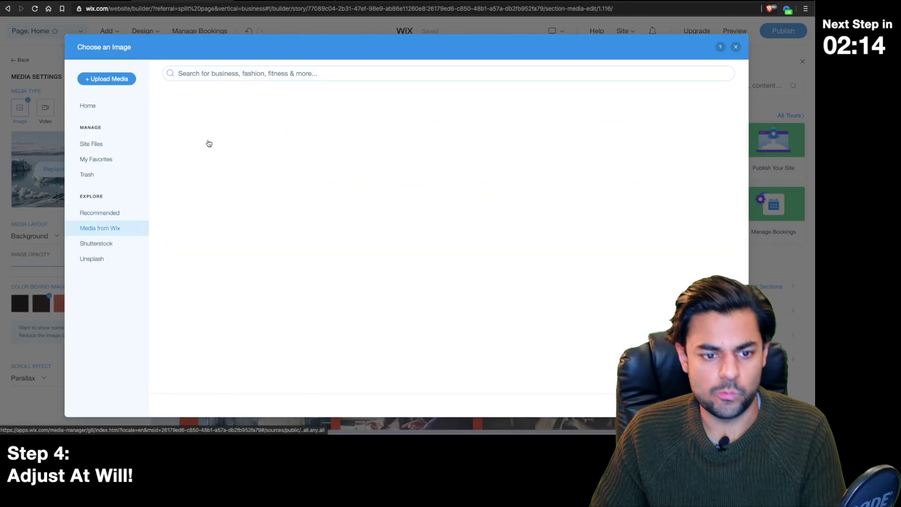
pyautogui.click(266, 74)
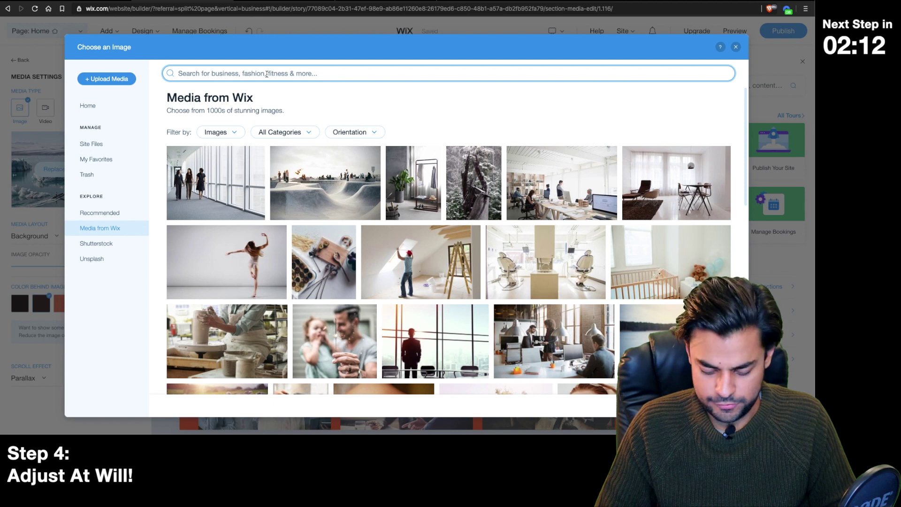
pyautogui.write('london')
pyautogui.press('Return')
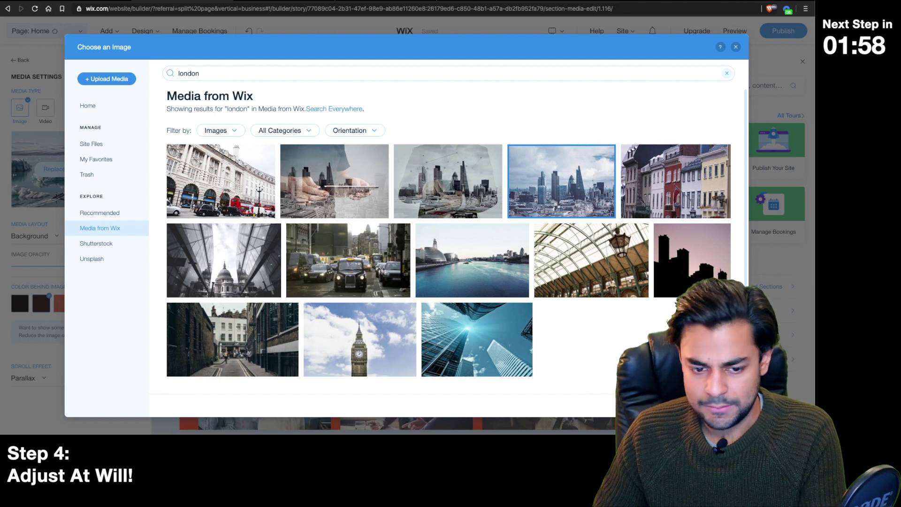
pyautogui.click(711, 405)
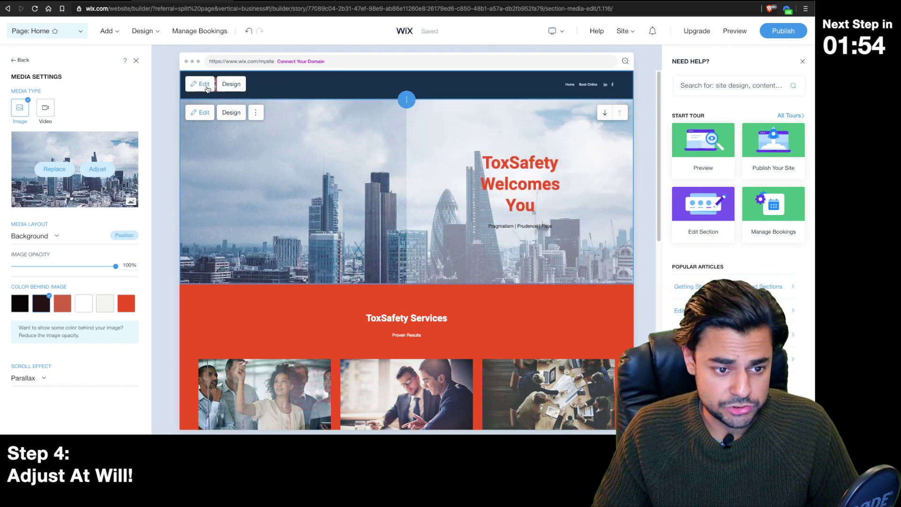
# Replace the header logo with the uploaded TOX SAFETY image and set its size to Large
pyautogui.click(205, 87)
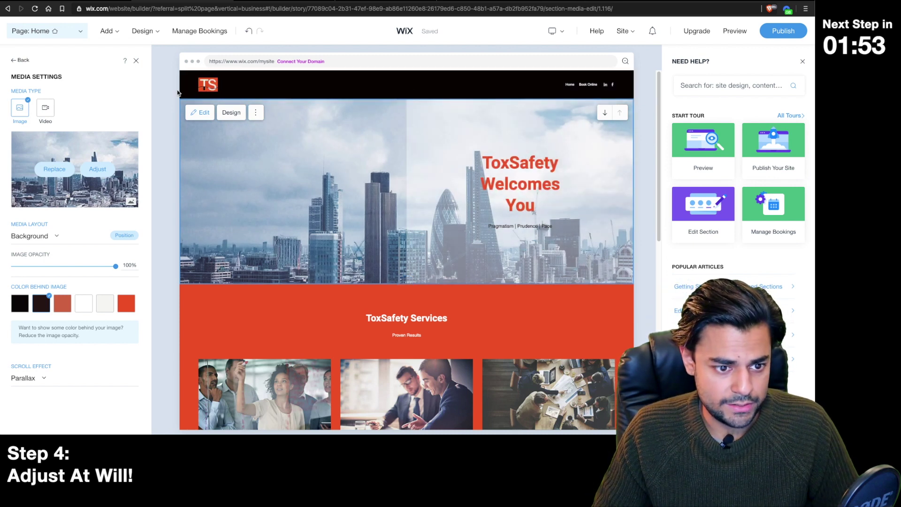
pyautogui.doubleClick(206, 84)
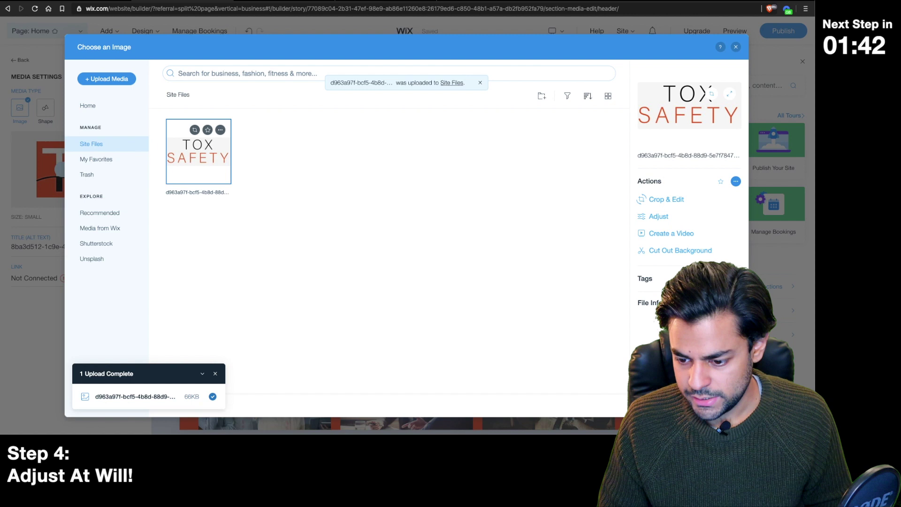
pyautogui.click(720, 403)
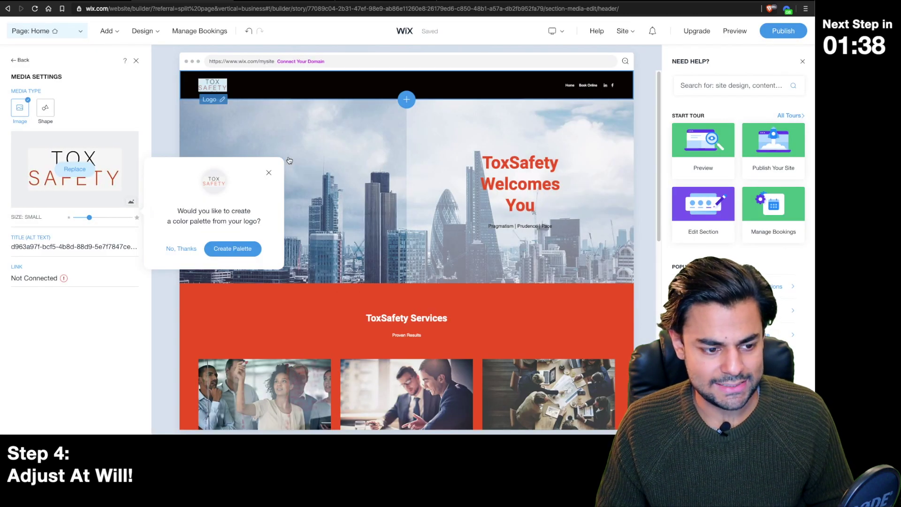
pyautogui.click(117, 217)
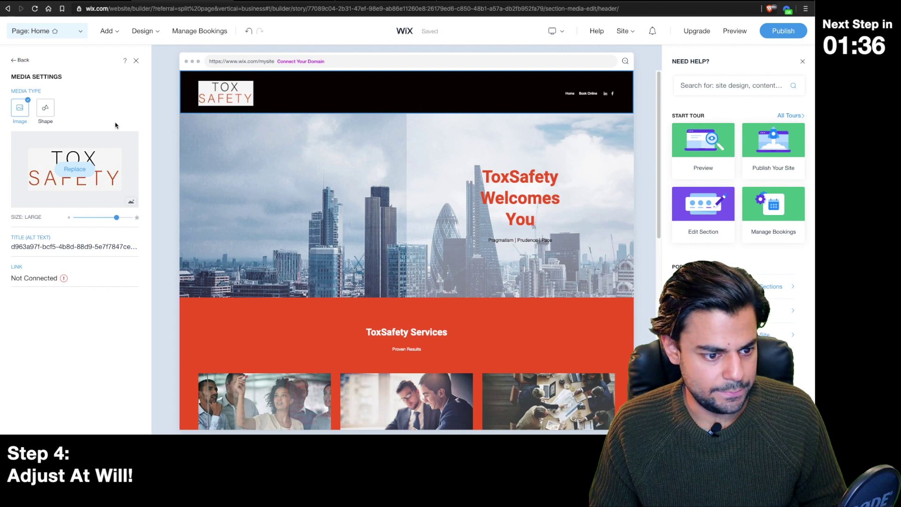
pyautogui.click(136, 62)
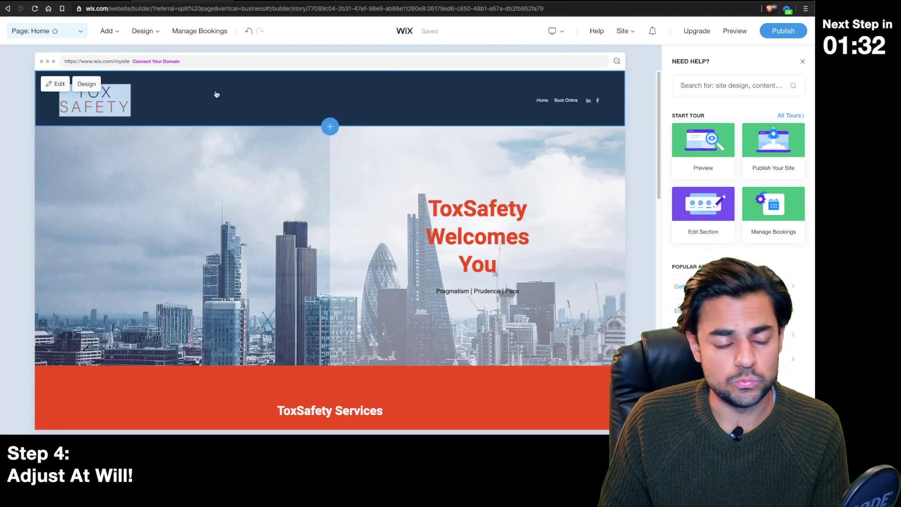
# Set the site header's background color to white
pyautogui.click(87, 85)
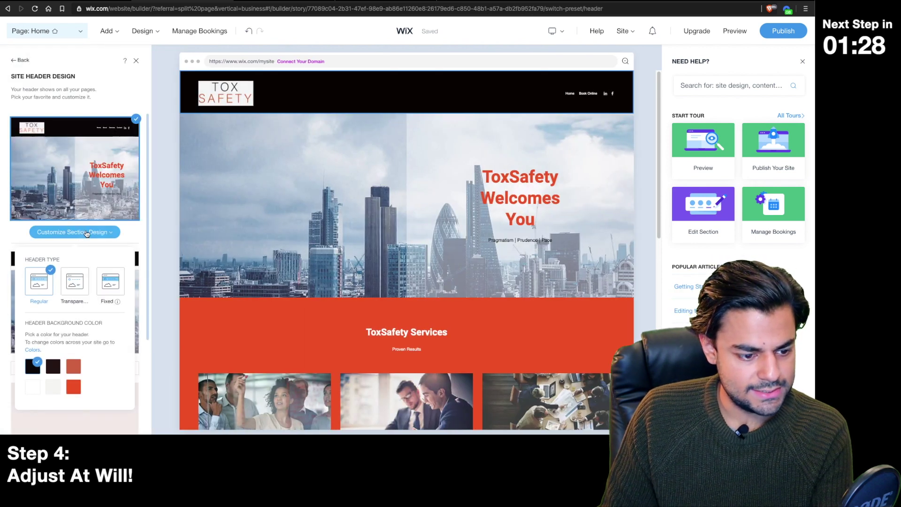
pyautogui.click(38, 387)
# Shorten the welcome section's title to "ToxSafety"
pyautogui.click(529, 188)
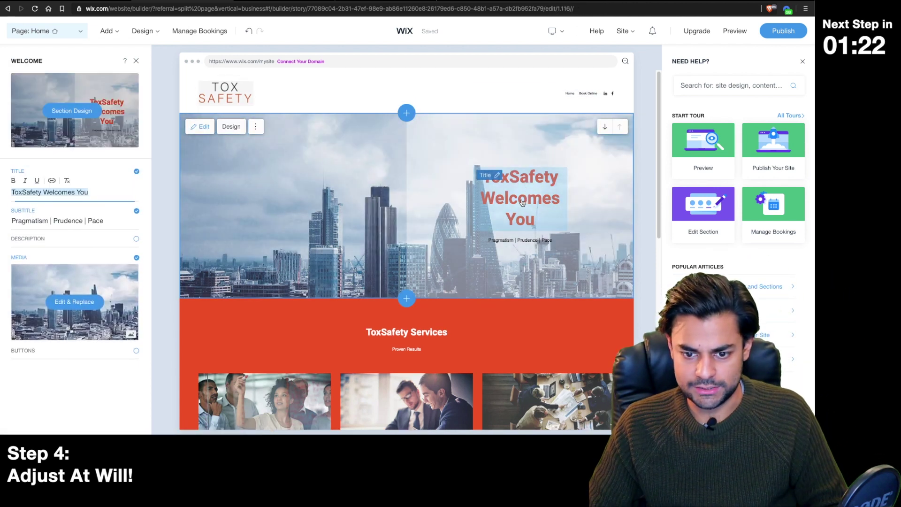
pyautogui.click(489, 175)
pyautogui.click(56, 192)
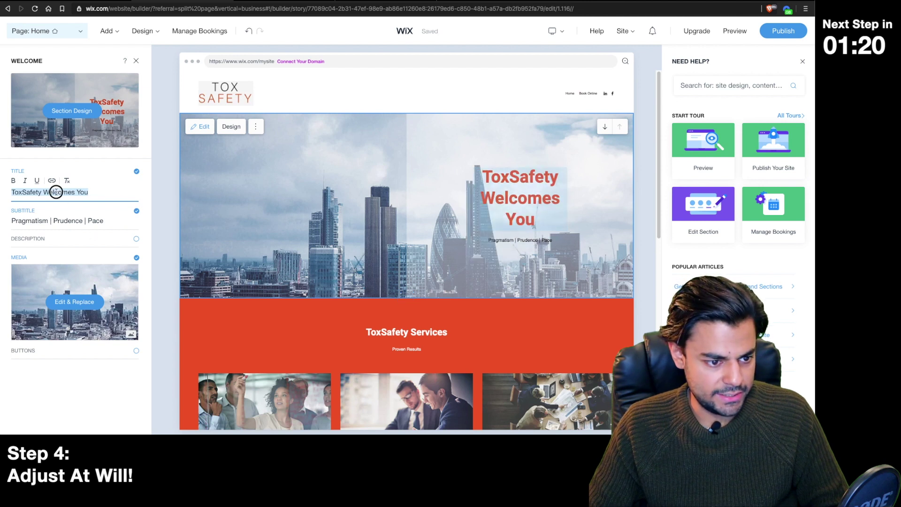
pyautogui.moveTo(87, 193); pyautogui.dragTo(43, 193)
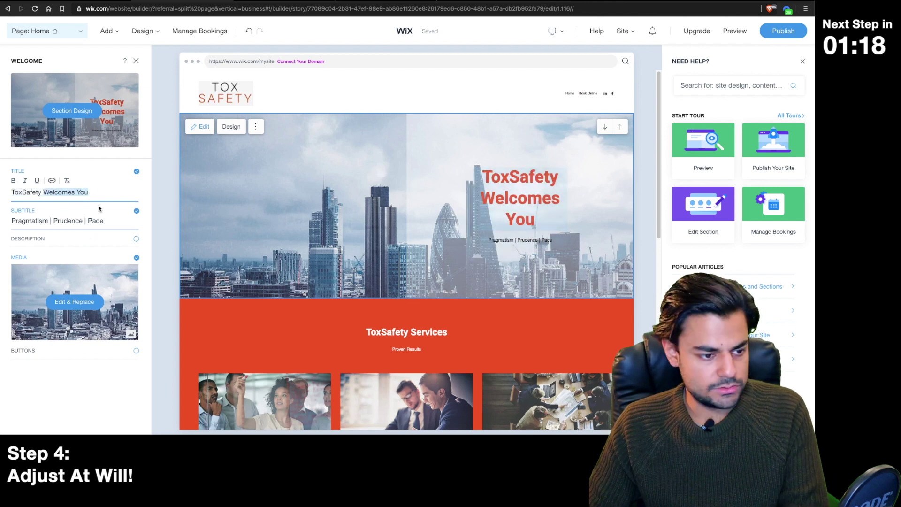
pyautogui.press('Return')
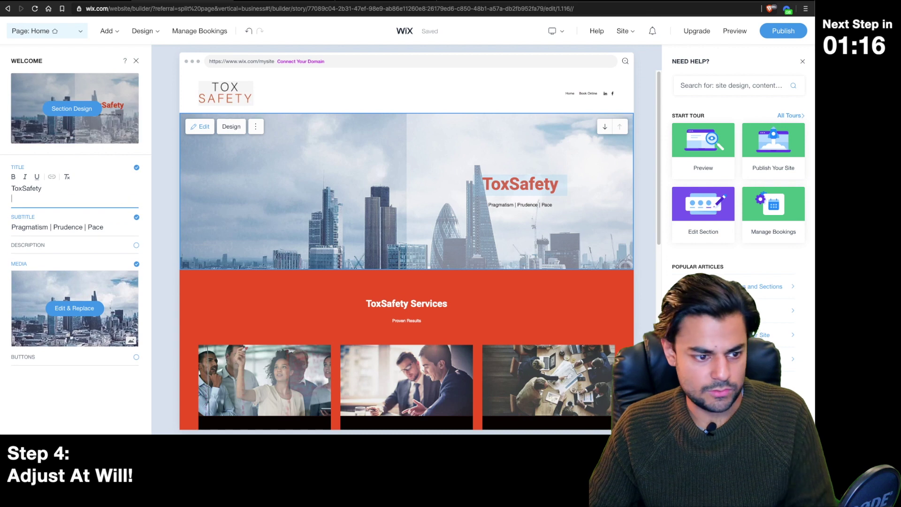
pyautogui.press('BackSpace')
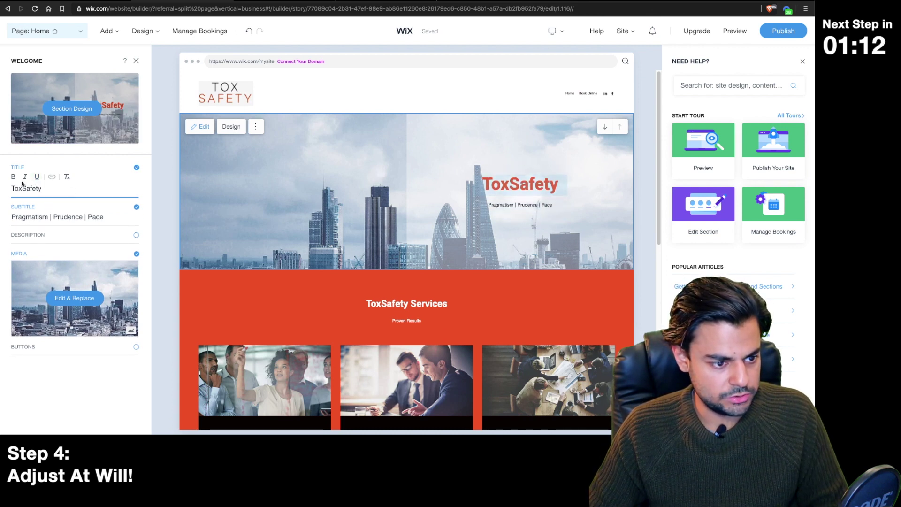
# Set both the address and the map location in the Contact Us section to "London"
pyautogui.scroll(-10, 626, 221)
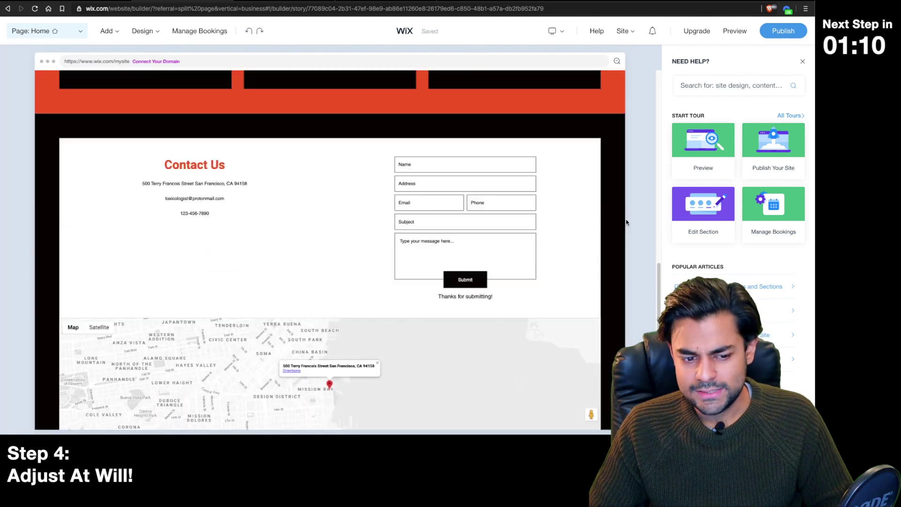
pyautogui.scroll(-4, 626, 222)
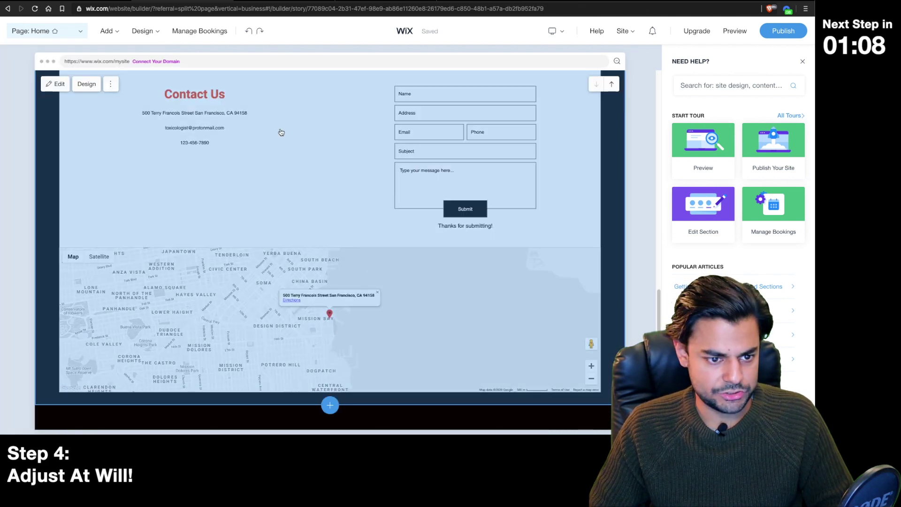
pyautogui.click(55, 84)
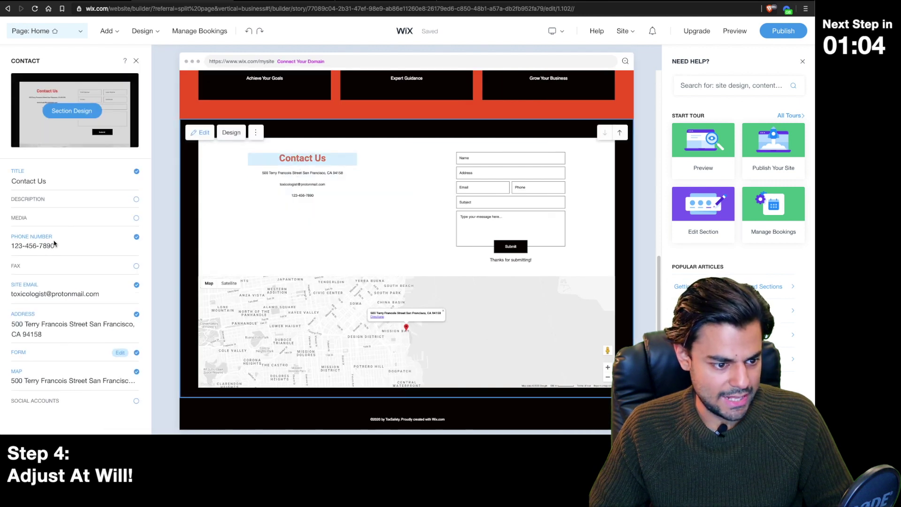
pyautogui.click(57, 294)
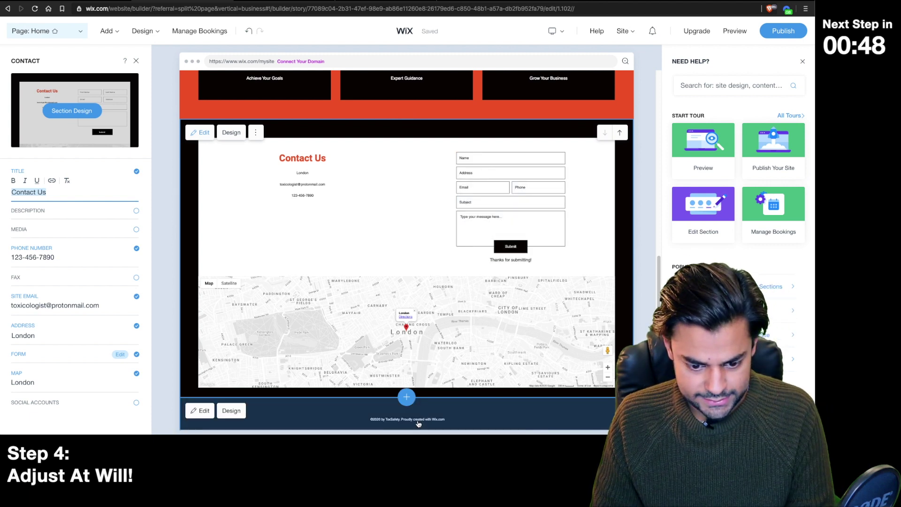
# Shorten the footer's copyright message to "©2020 by ToxSafety" and give the footer a white background
pyautogui.click(418, 423)
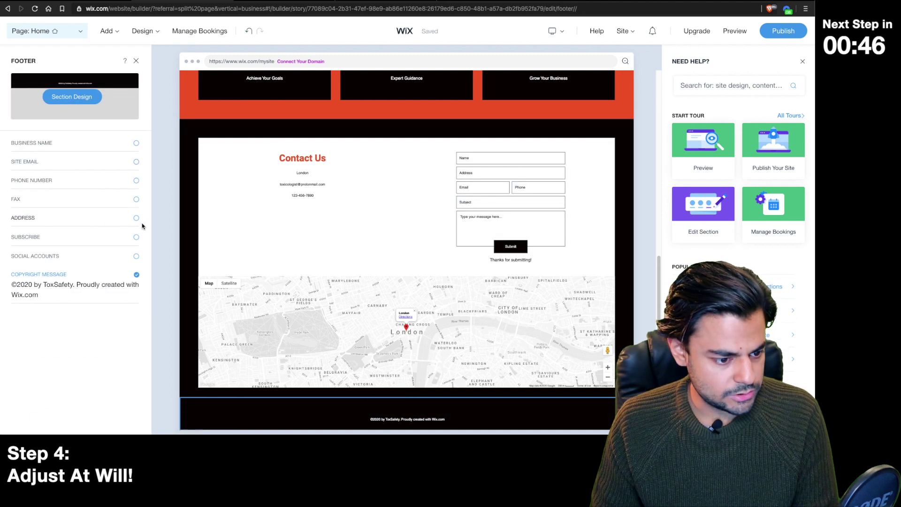
pyautogui.press('Escape')
# Set the services section's header title to "Areas of Toxicology Expertise" and its subtitle to "Contact Us for more"
pyautogui.scroll(5, 287, 126)
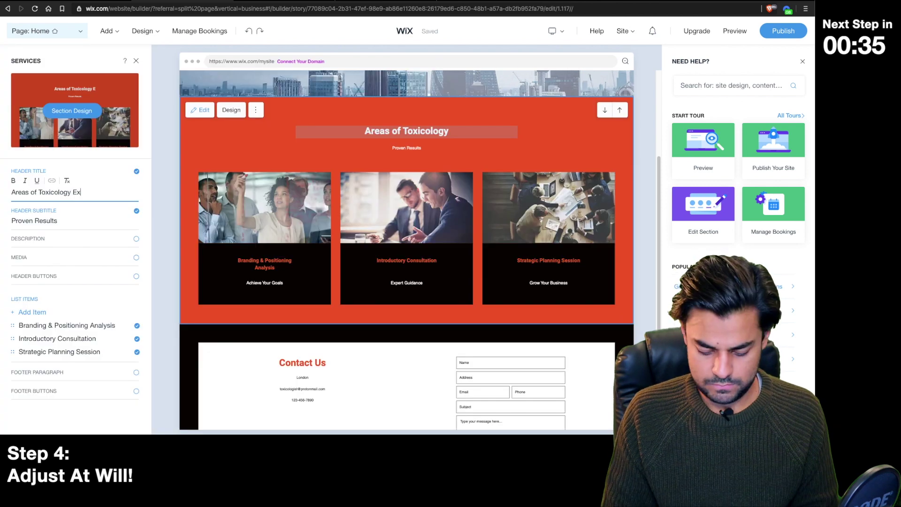
pyautogui.write('ertise')
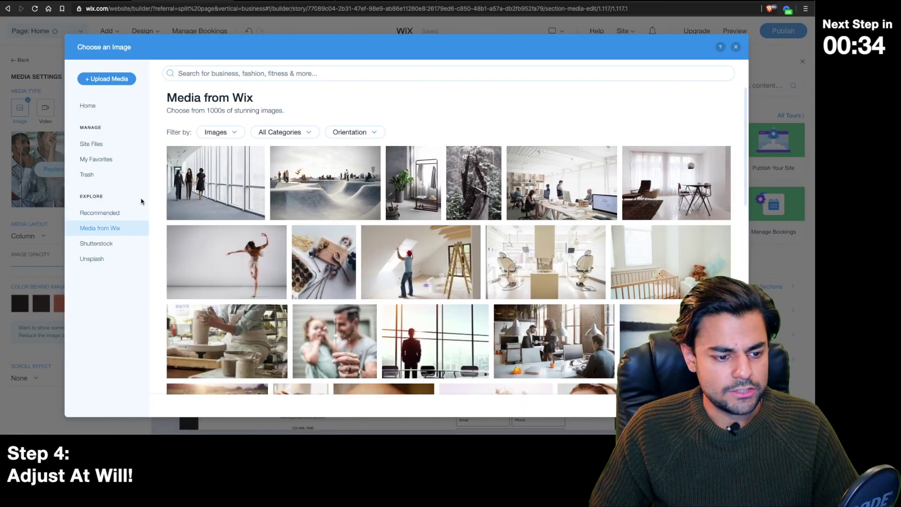
# Search Media from Wix for "laundry", replace the first service's image with a clothesline photo and rename the service "Household Care"
pyautogui.write('laundry')
pyautogui.press('Return')
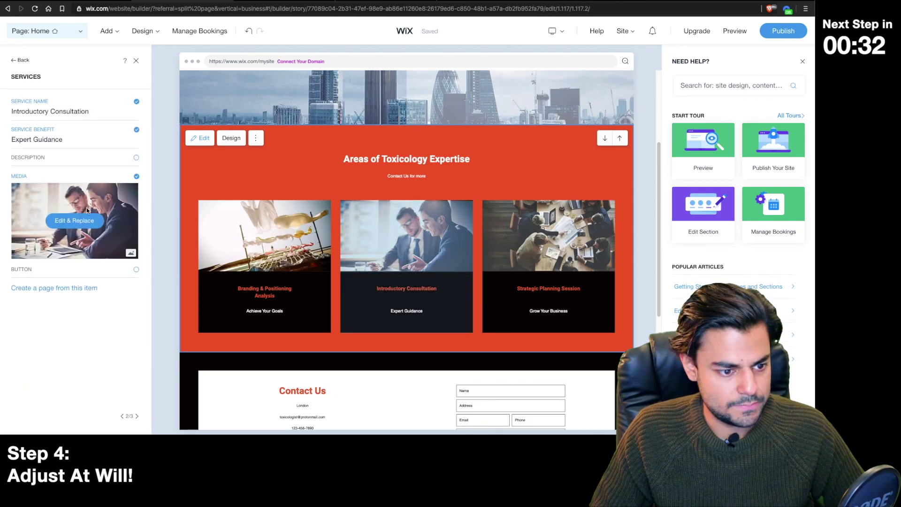
pyautogui.scroll(-3, 406, 234)
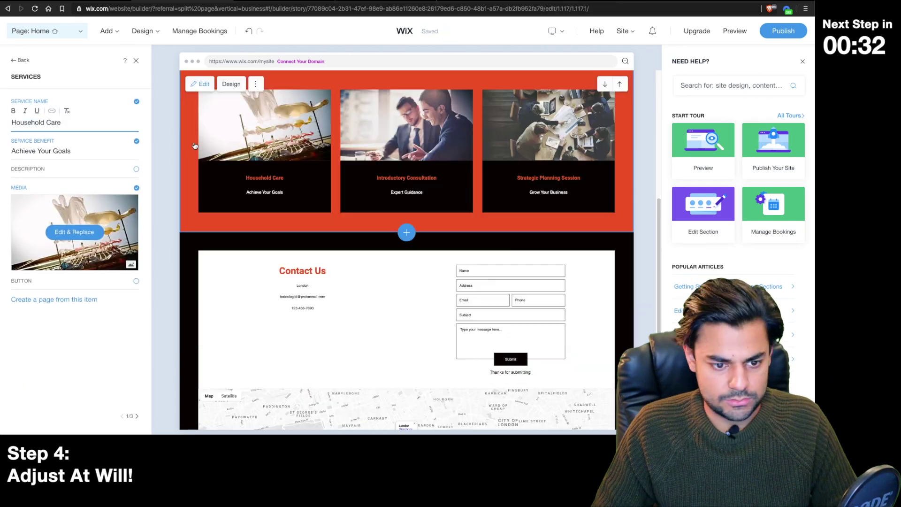
# Search Media from Wix for "cosmetics", give the second service the photo of dropper bottles and a candle, and rename it "Cosmetics"
pyautogui.click(370, 186)
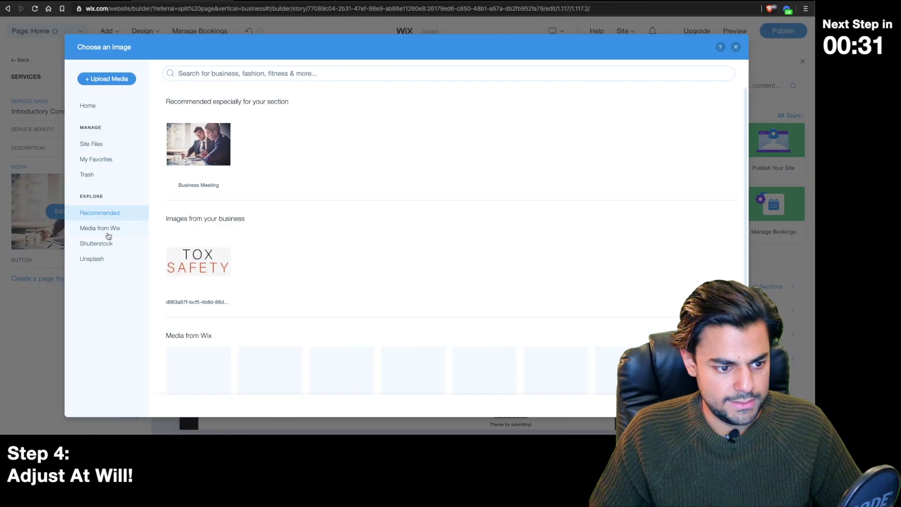
pyautogui.click(106, 234)
pyautogui.write('cosmetics')
pyautogui.press('Return')
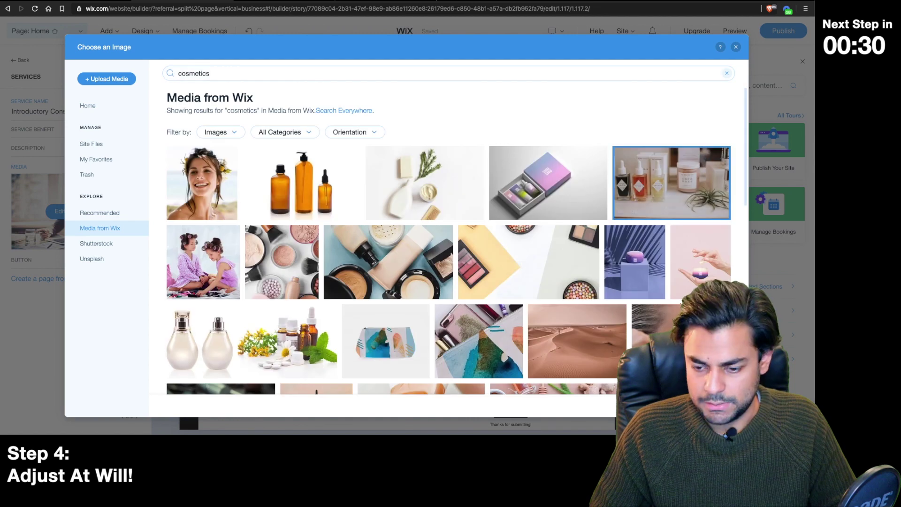
pyautogui.write('Cosmetics')
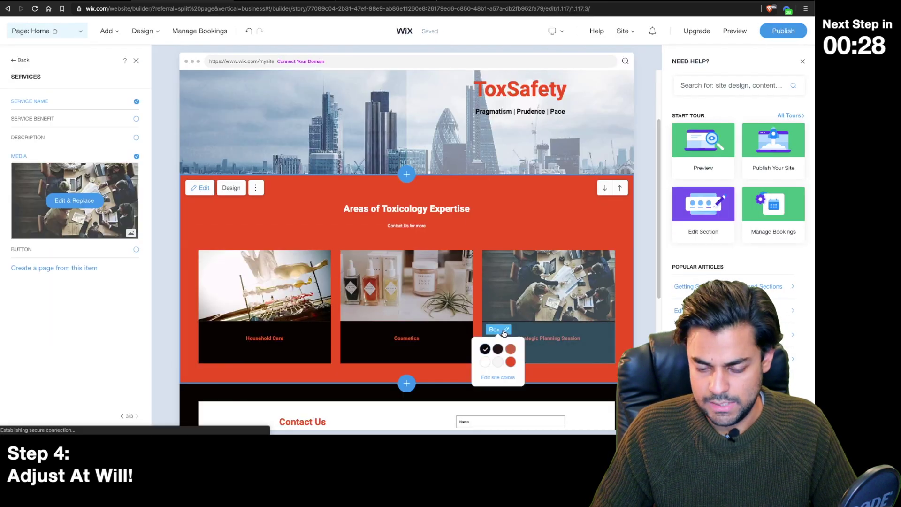
# Rename the third service "Agrochemicals" and replace its image with the green garden sprayer photo from Media from Wix
pyautogui.write('Agrochemicals')
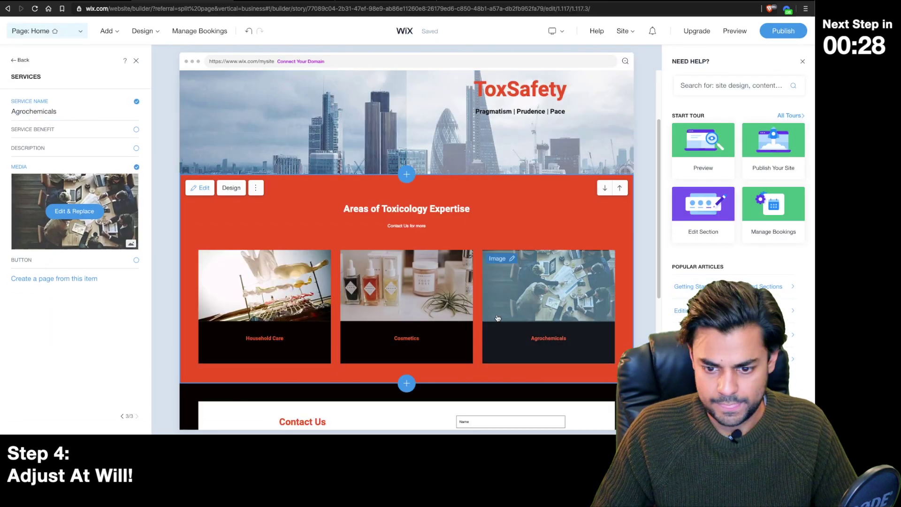
pyautogui.write('Agrochemicals')
pyautogui.press('Return')
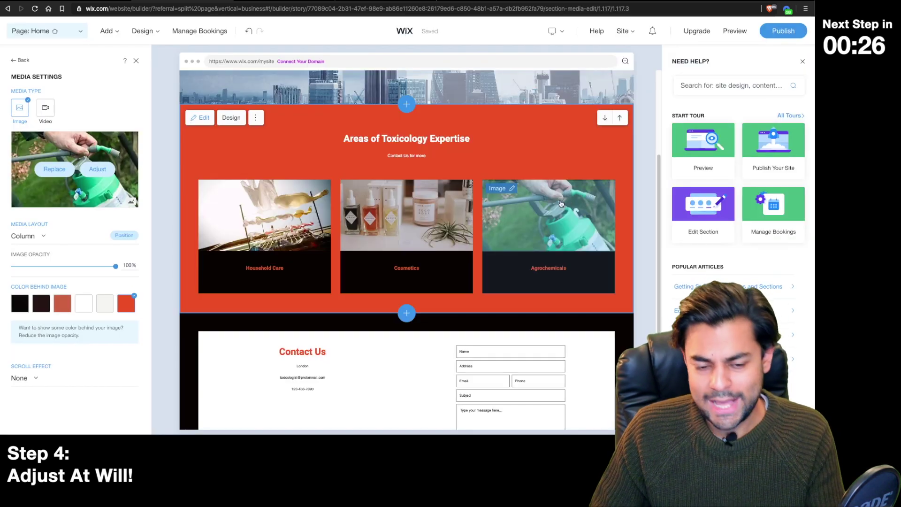
# Change the contact section's map to the dark color option
pyautogui.scroll(4, 427, 154)
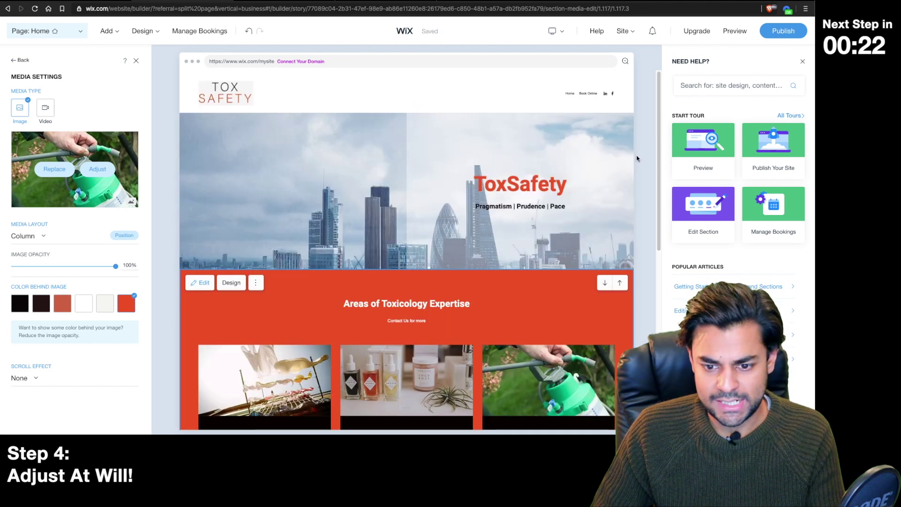
pyautogui.scroll(-2, 633, 153)
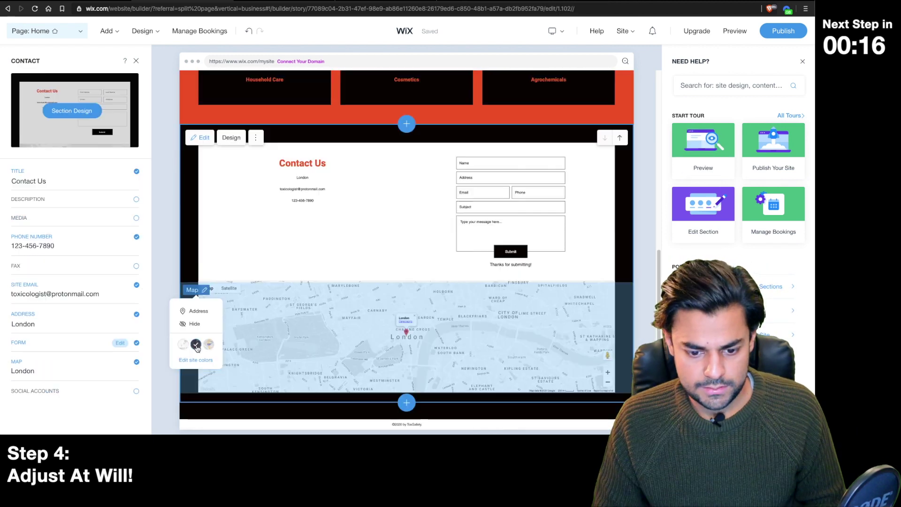
pyautogui.click(196, 345)
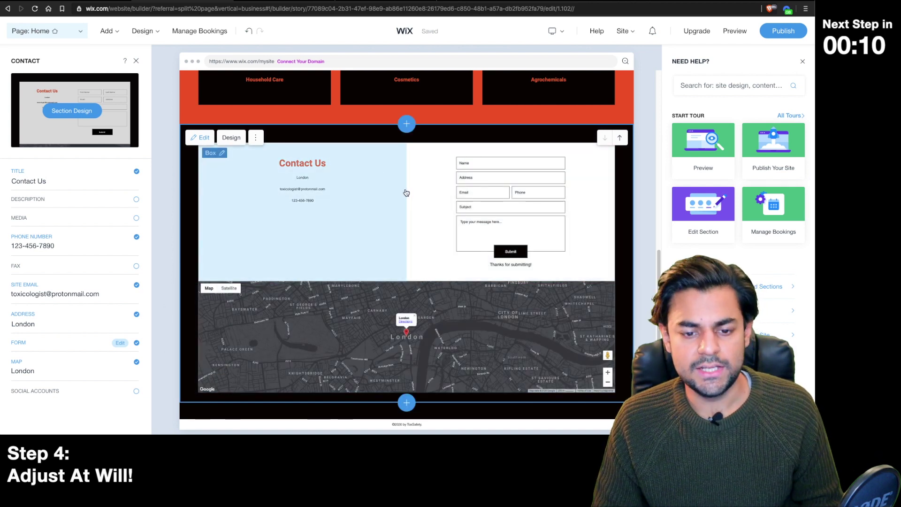
# Browse the optional section types that can be added to the homepage
pyautogui.scroll(3, 656, 213)
pyautogui.scroll(4, 655, 213)
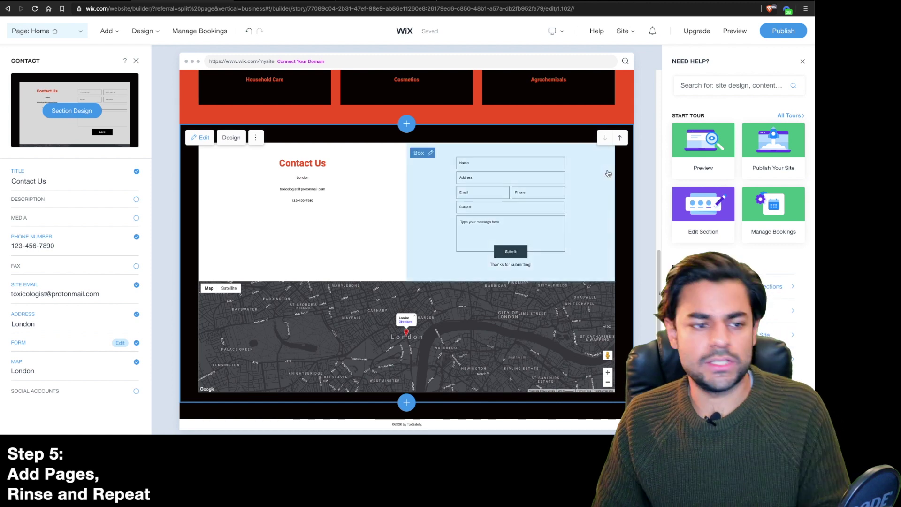
pyautogui.scroll(15, 609, 197)
pyautogui.click(100, 32)
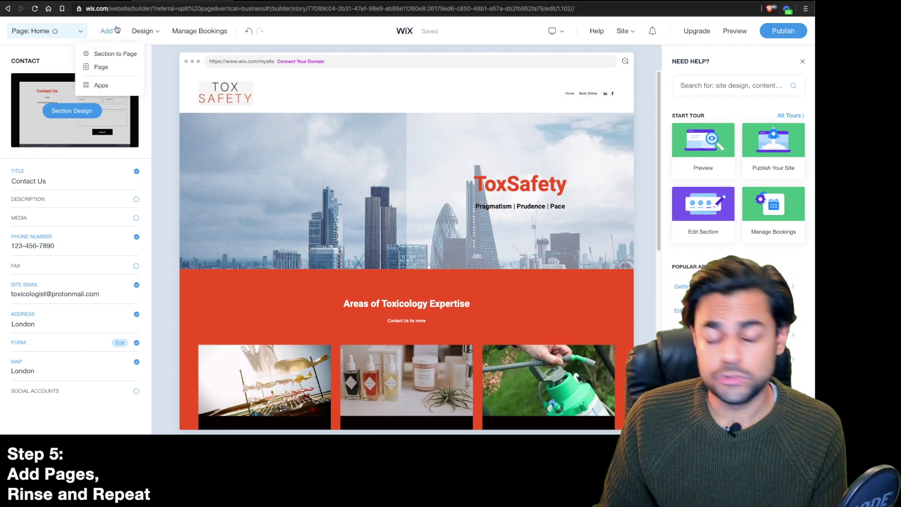
pyautogui.click(108, 56)
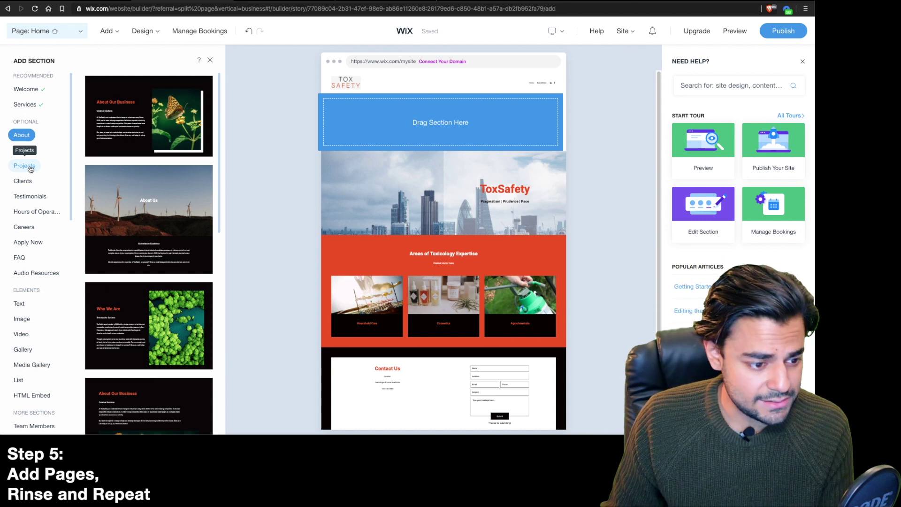
pyautogui.moveTo(92, 184)
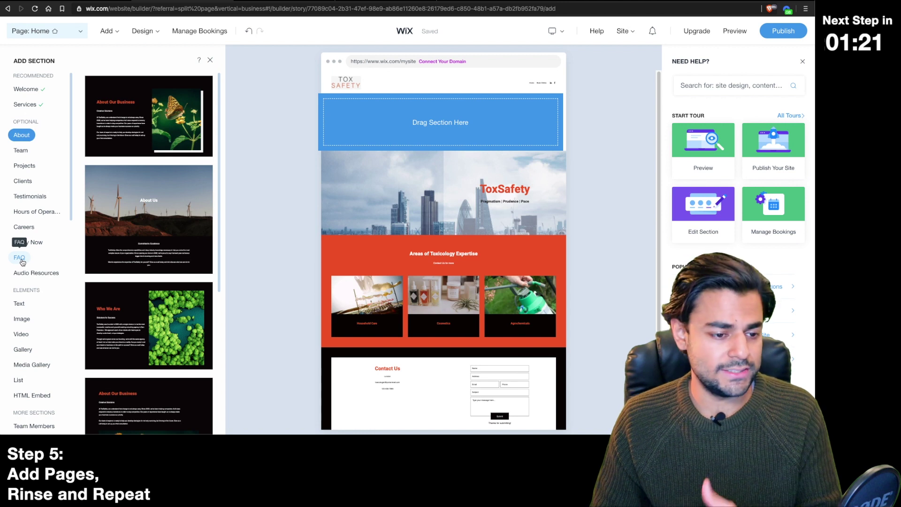
# Browse the About page layouts available for adding a new page to the site
pyautogui.click(106, 30)
pyautogui.click(124, 54)
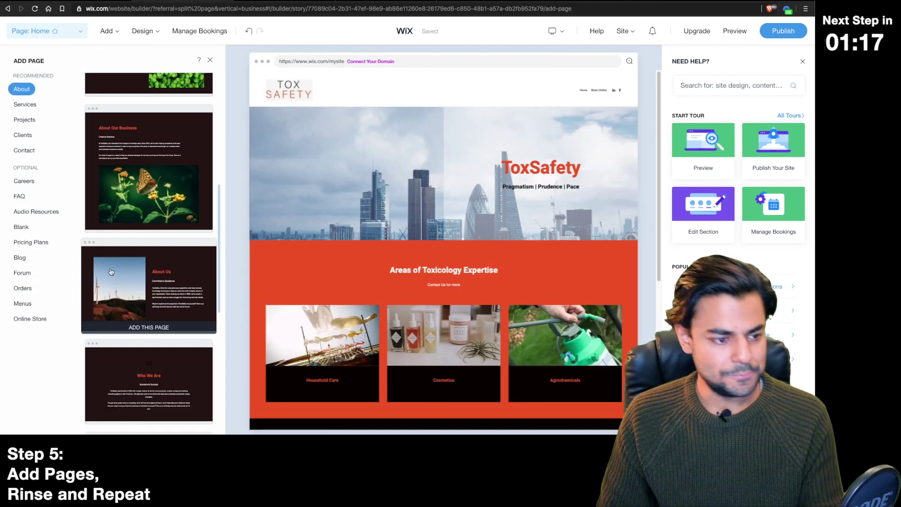
pyautogui.click(128, 302)
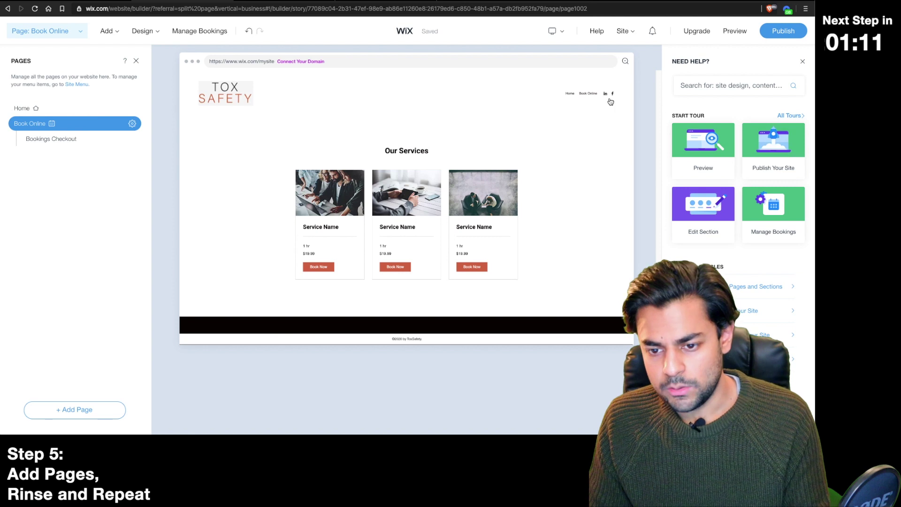
# Open the booking services management from the Book Online page and delete the third placeholder service
pyautogui.moveTo(587, 97)
pyautogui.moveTo(484, 174)
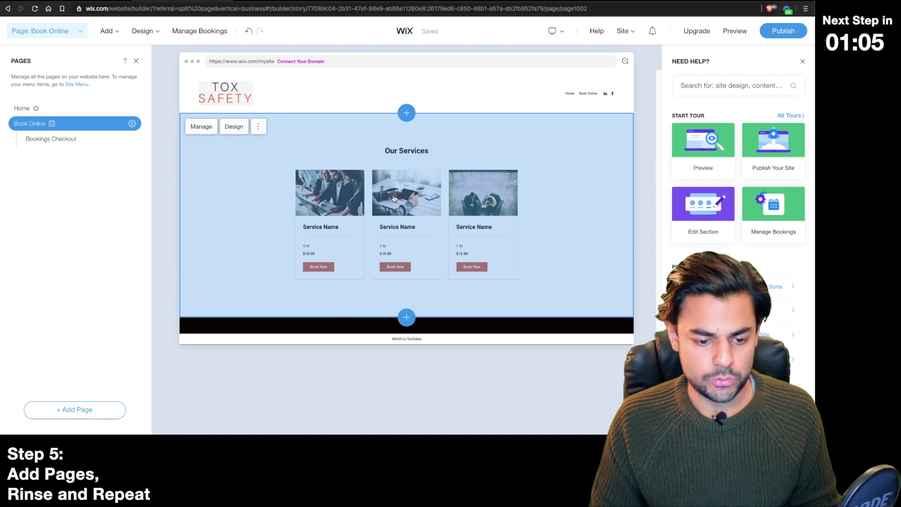
pyautogui.click(327, 266)
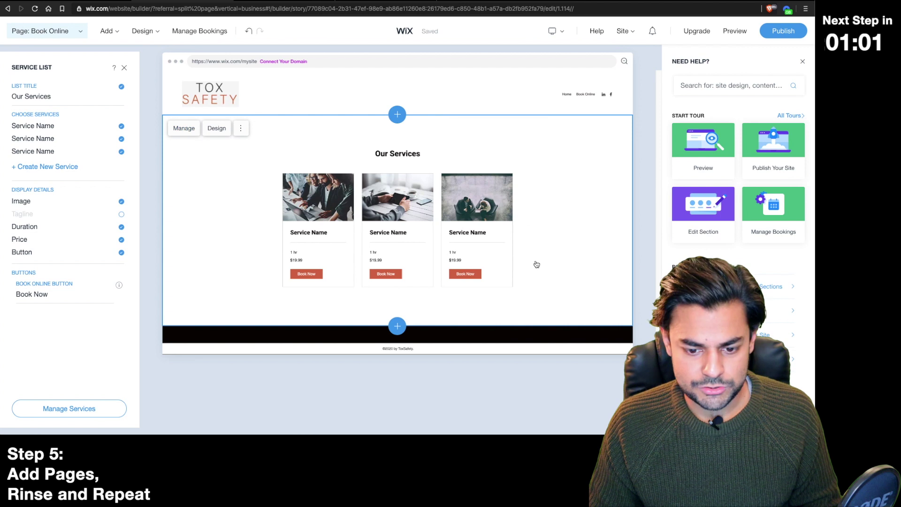
pyautogui.click(241, 128)
pyautogui.click(230, 148)
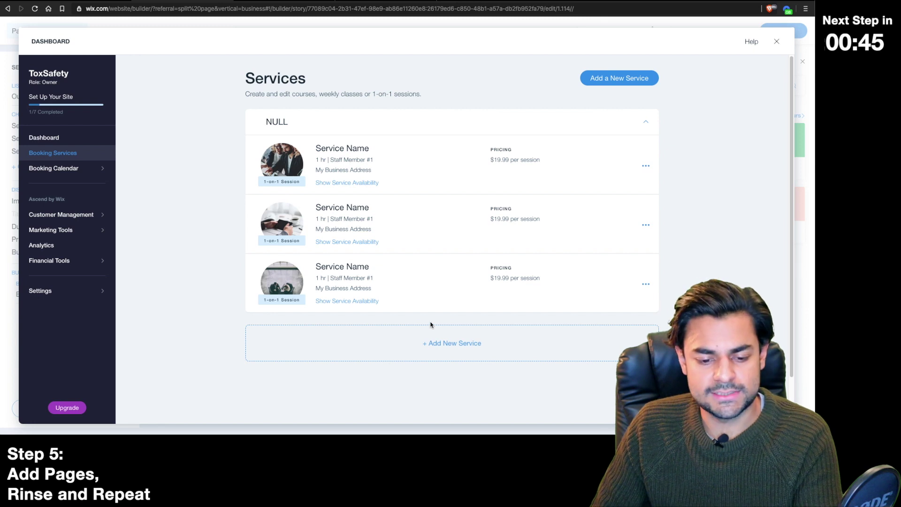
pyautogui.click(626, 284)
pyautogui.click(490, 146)
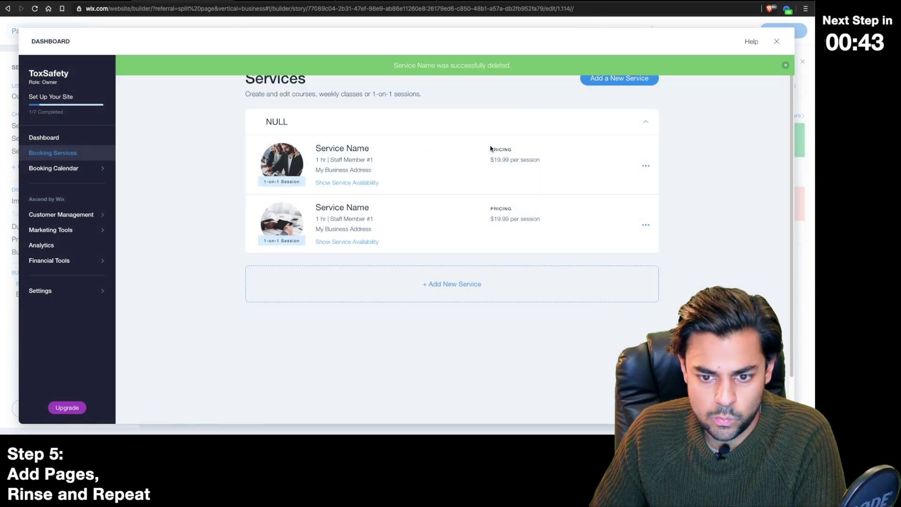
# Open the first placeholder booking service for editing and rename it Introduction
pyautogui.click(503, 172)
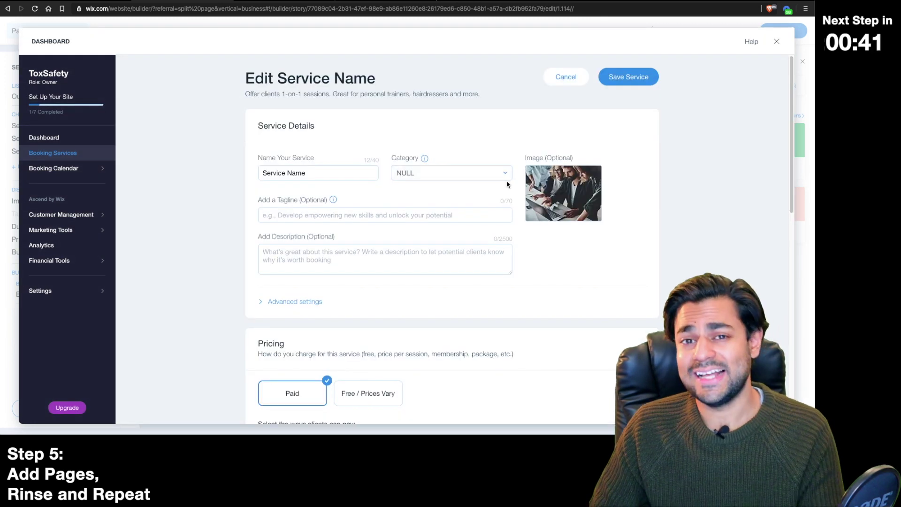
pyautogui.click(483, 176)
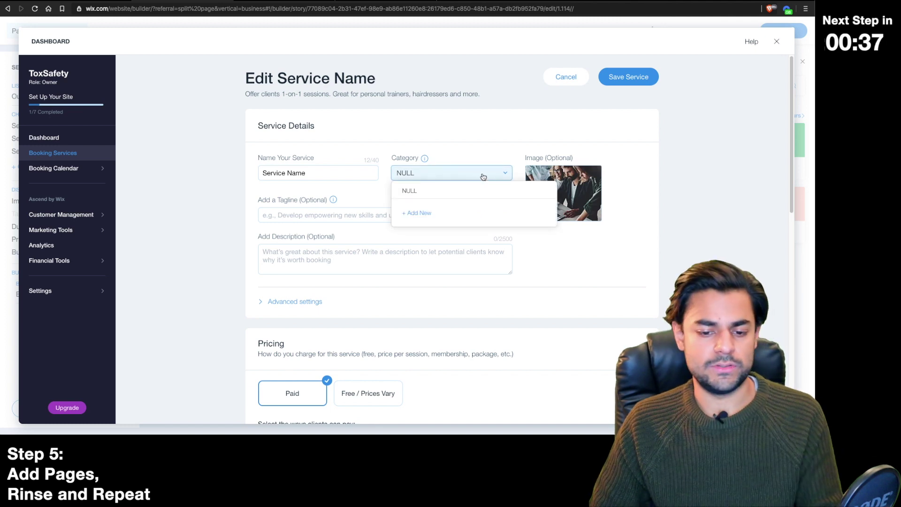
pyautogui.tripleClick(300, 173)
pyautogui.write('Introduct')
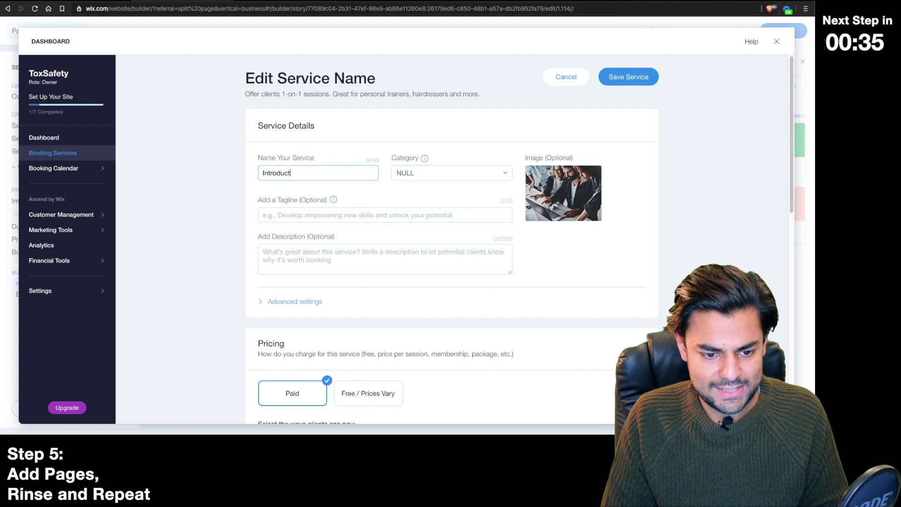
# Set the service's tagline to "Find out more about how we can help you on your risk assessments" and save it with Free / Prices Vary pricing
pyautogui.click(329, 215)
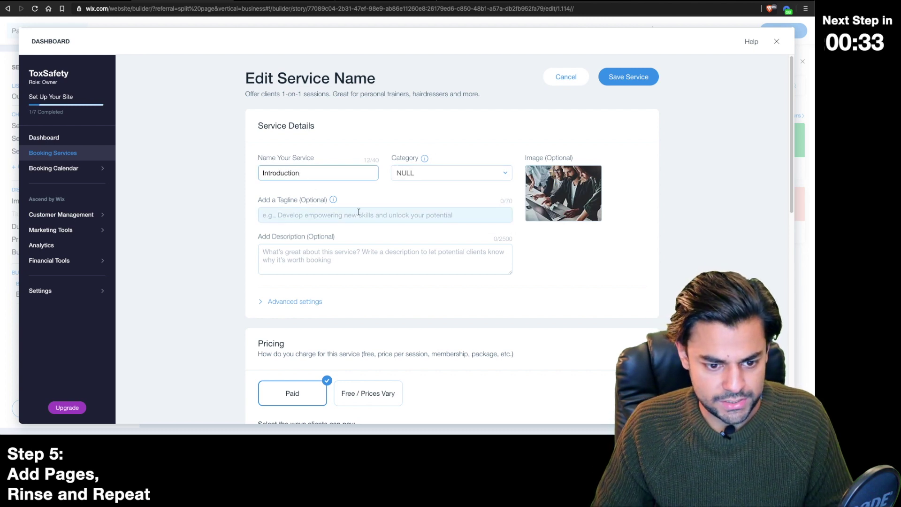
pyautogui.scroll(-3, 357, 211)
pyautogui.write('Find out more about how we can help you on your toxicology risk assessments')
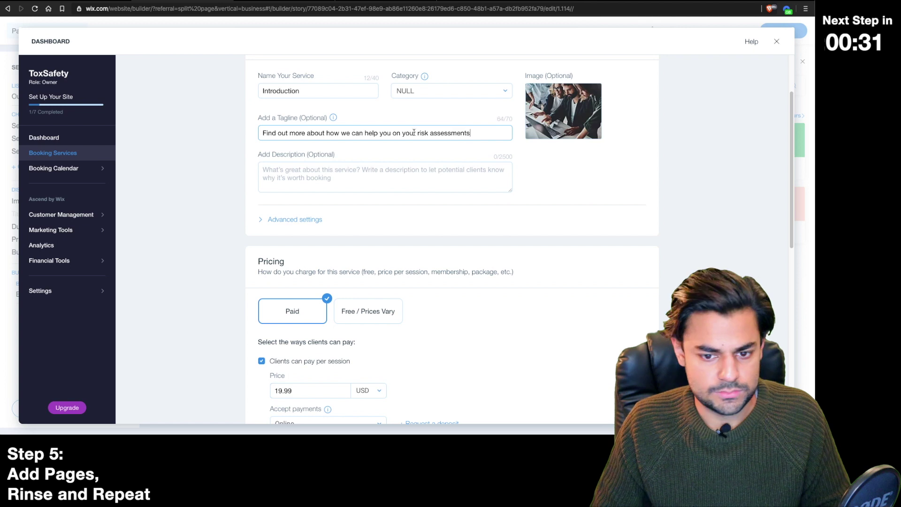
pyautogui.press('Return')
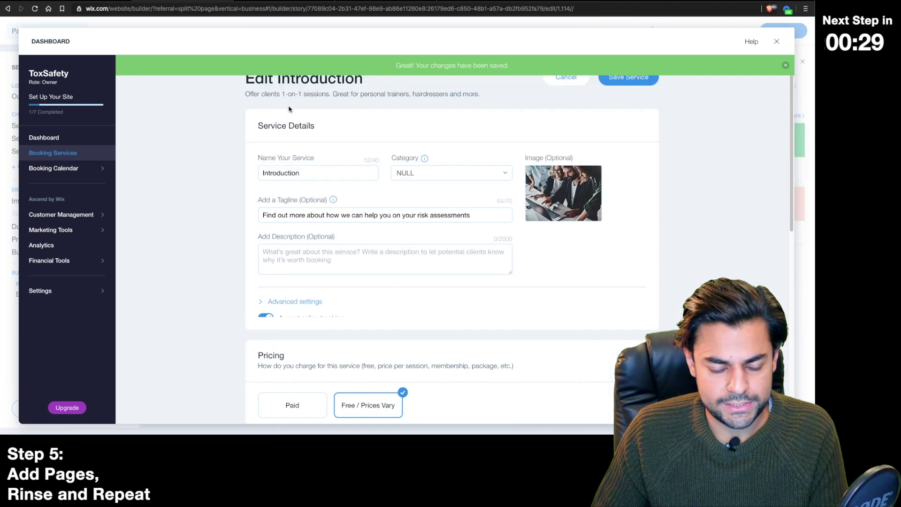
# Replace the Introduction service's image with the portrait photo of the man in a red sweater
pyautogui.moveTo(548, 215)
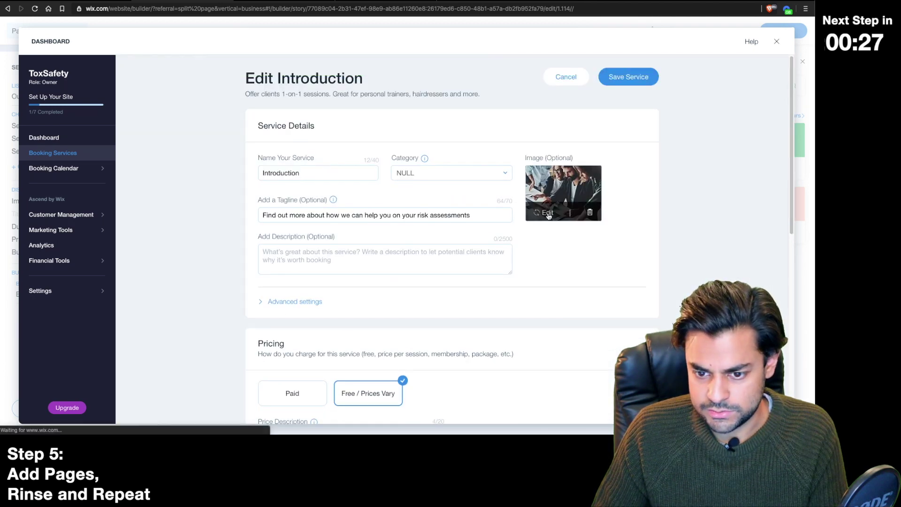
pyautogui.click(547, 212)
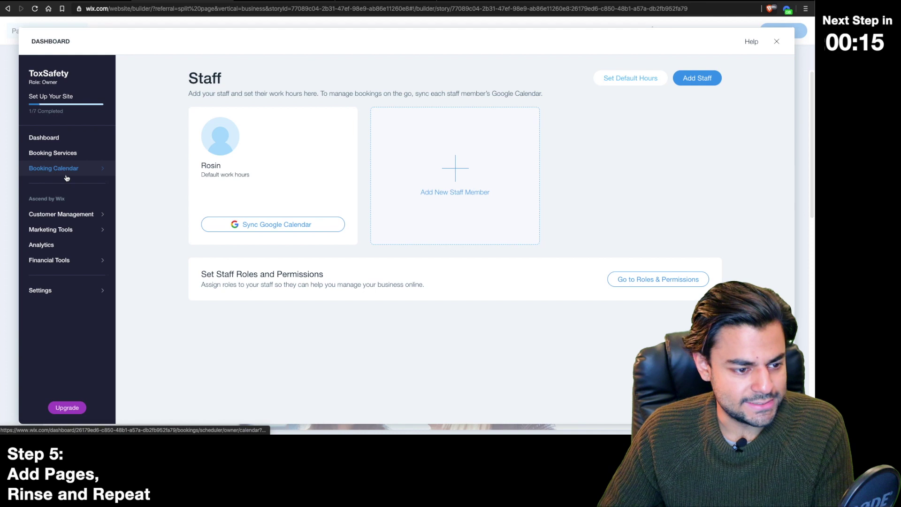
pyautogui.moveTo(217, 143)
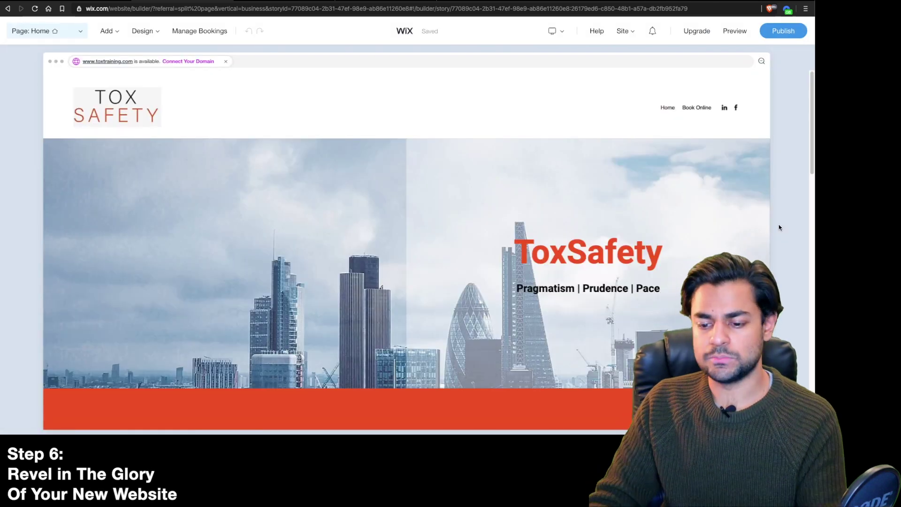
# Look over the finished homepage, publish the site and return to the editor
pyautogui.moveTo(747, 200)
pyautogui.scroll(-10, 787, 172)
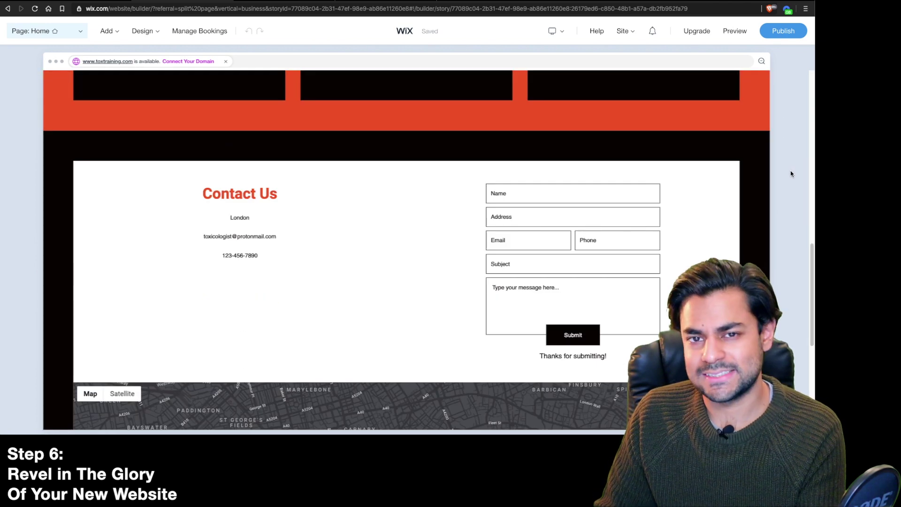
pyautogui.scroll(10, 797, 71)
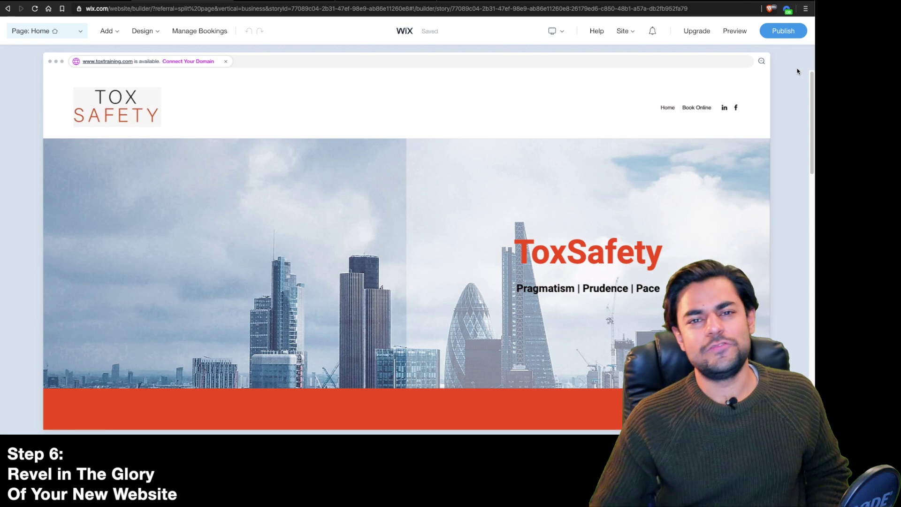
pyautogui.click(784, 32)
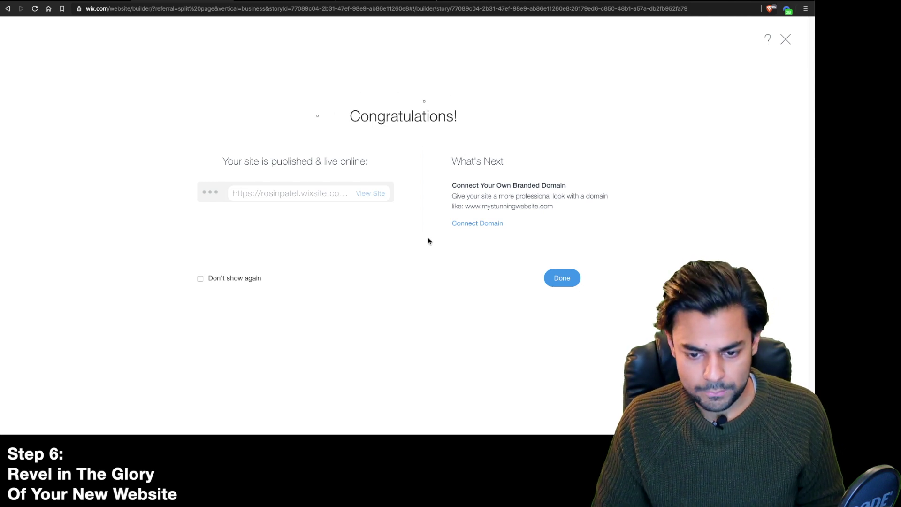
pyautogui.click(553, 282)
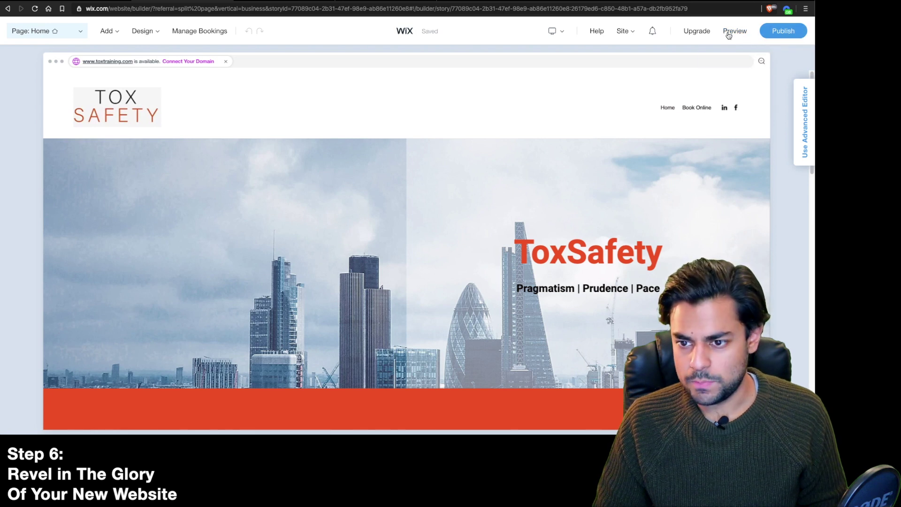
# Leave the editor for the site list and open the dashboard of the newly published ToxSafety site
pyautogui.click(405, 31)
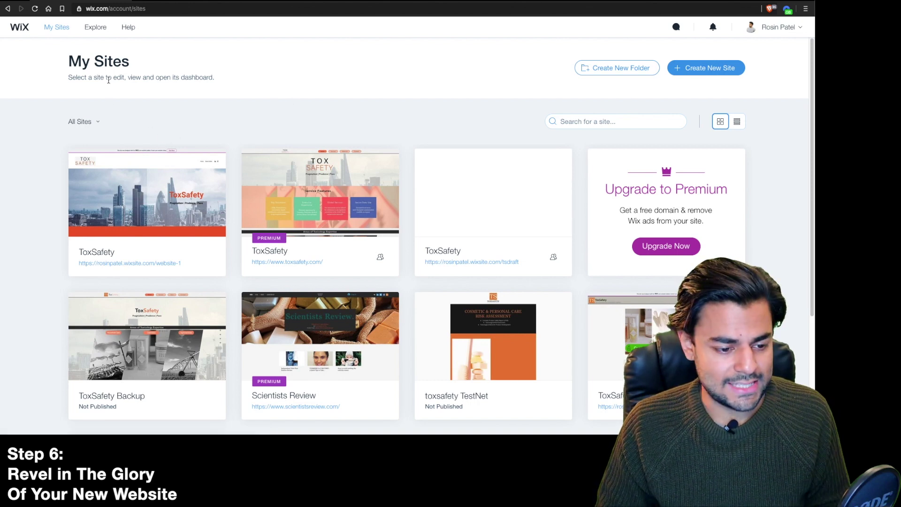
pyautogui.moveTo(157, 247)
pyautogui.click(197, 192)
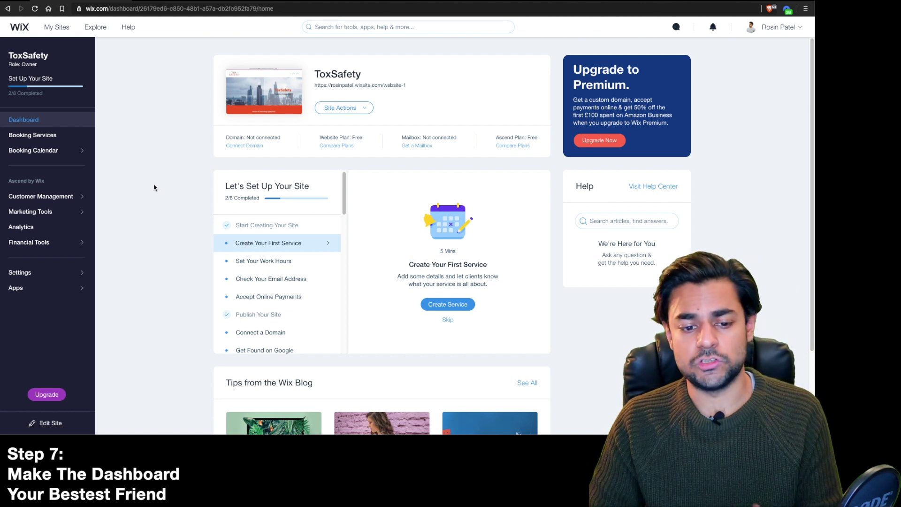
# View the live ToxSafety site and examine its homepage header and Areas of Toxicology Expertise section
pyautogui.click(350, 108)
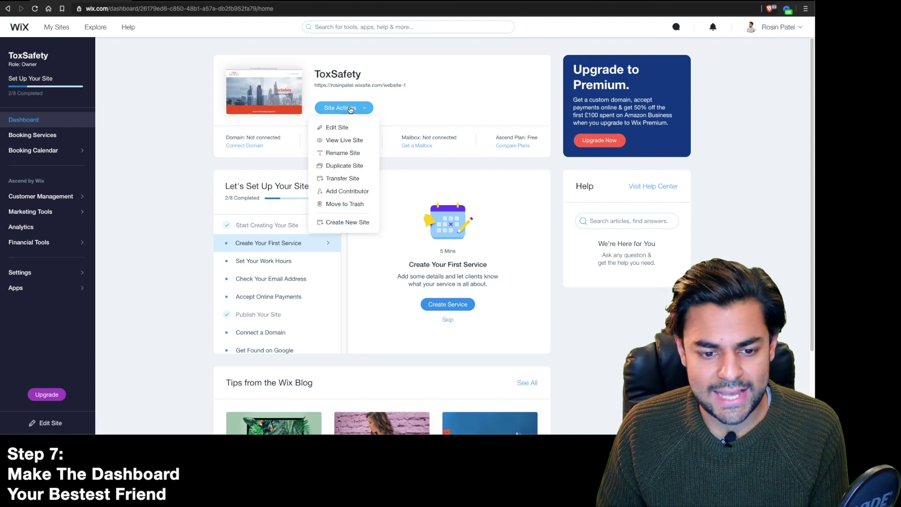
pyautogui.click(344, 139)
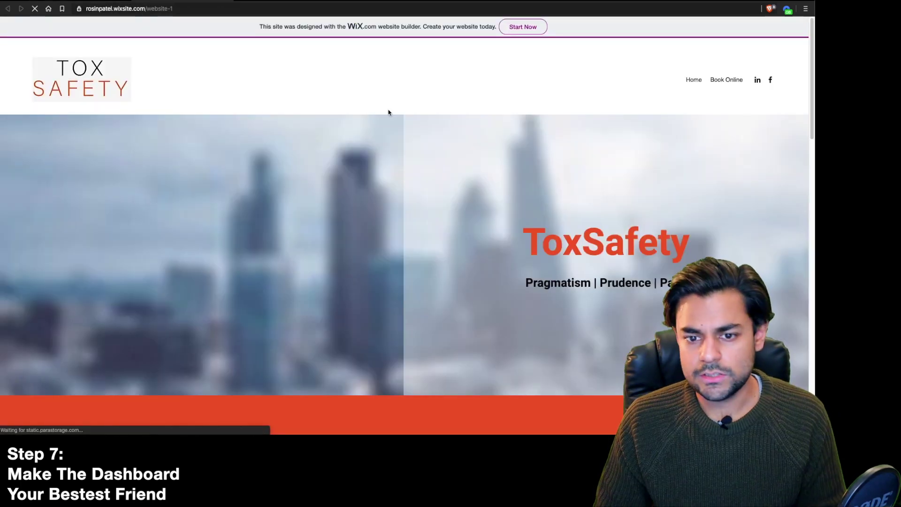
pyautogui.scroll(-2, 613, 182)
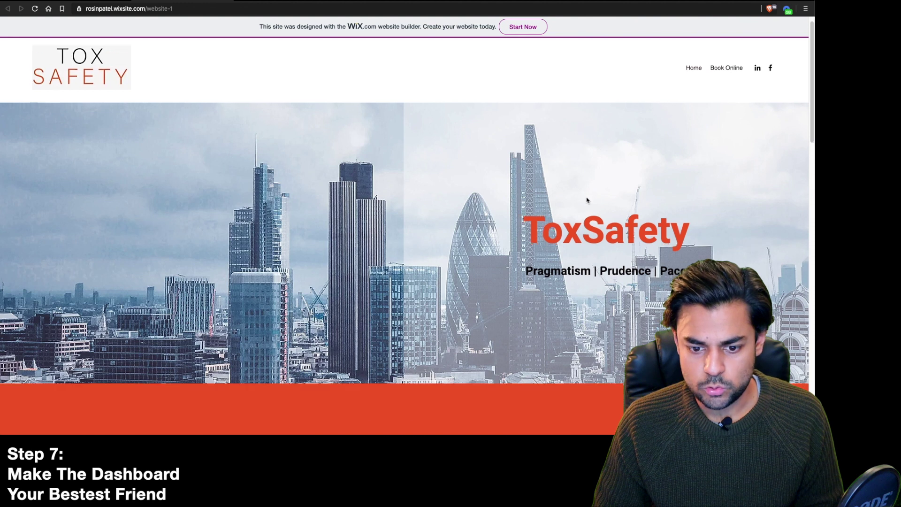
pyautogui.scroll(-5, 519, 202)
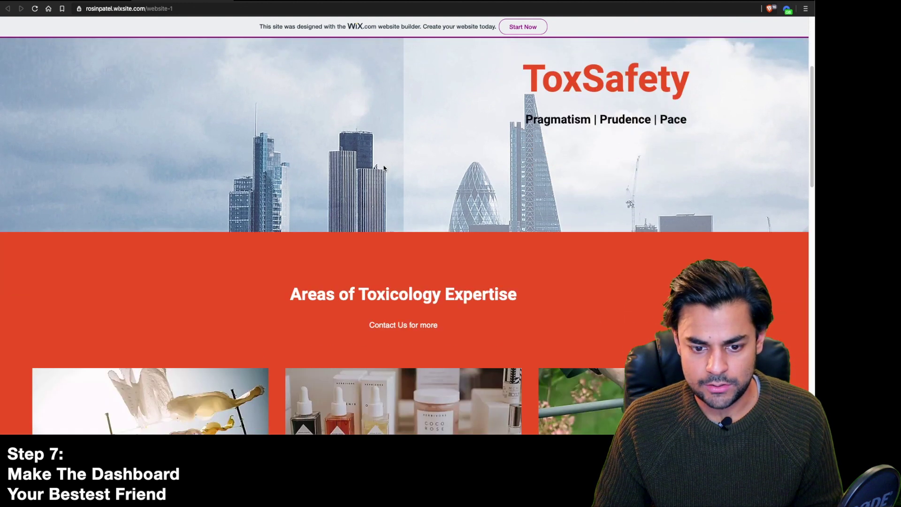
pyautogui.scroll(5, 374, 156)
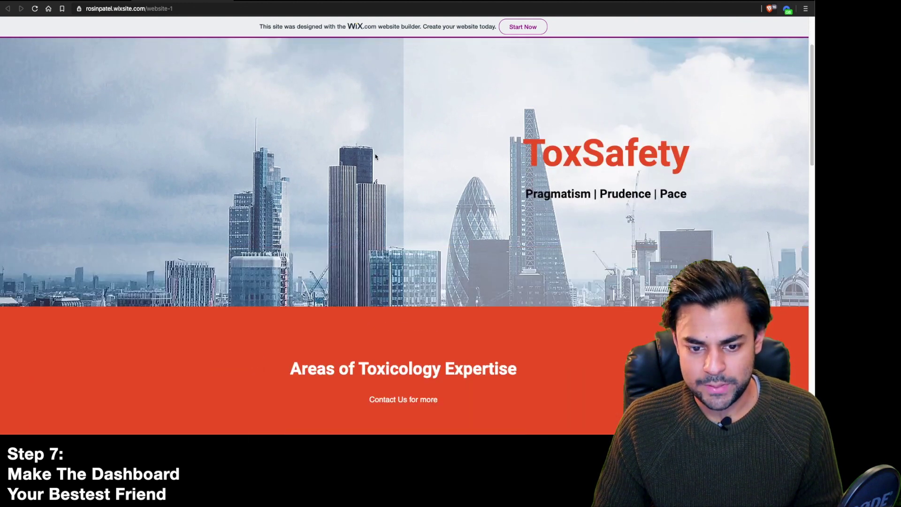
pyautogui.scroll(-6, 438, 218)
# Submit a test message through the live contact form with a name, "-" as address, an e-mail, a phone number and "kjasdfkjd" as message
pyautogui.press('Return')
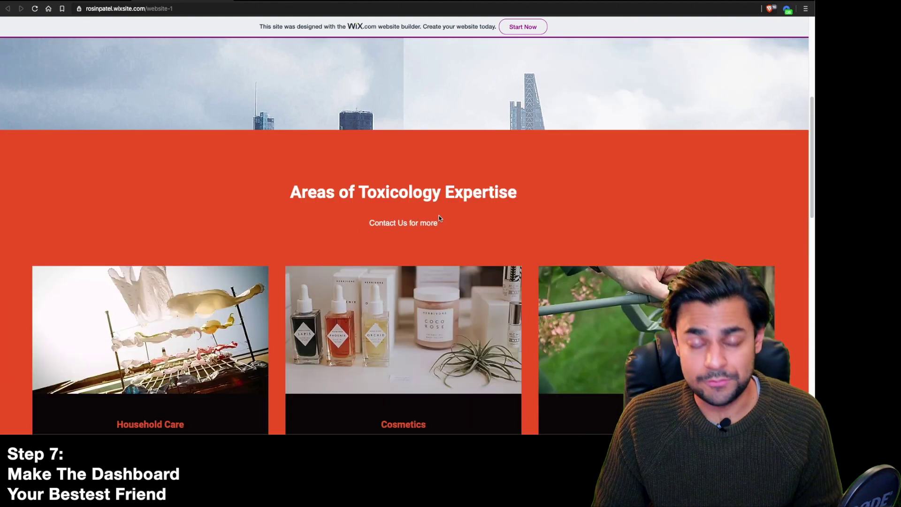
pyautogui.write('@')
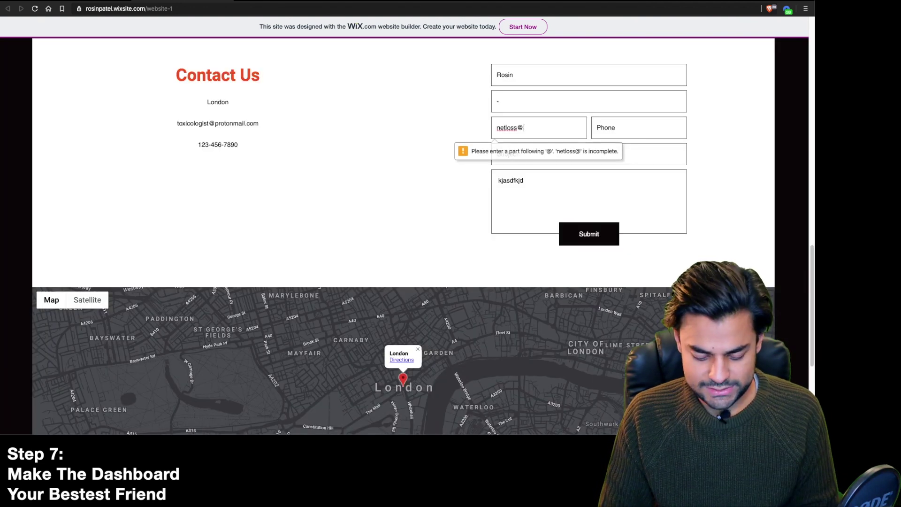
pyautogui.write('protonmail.com')
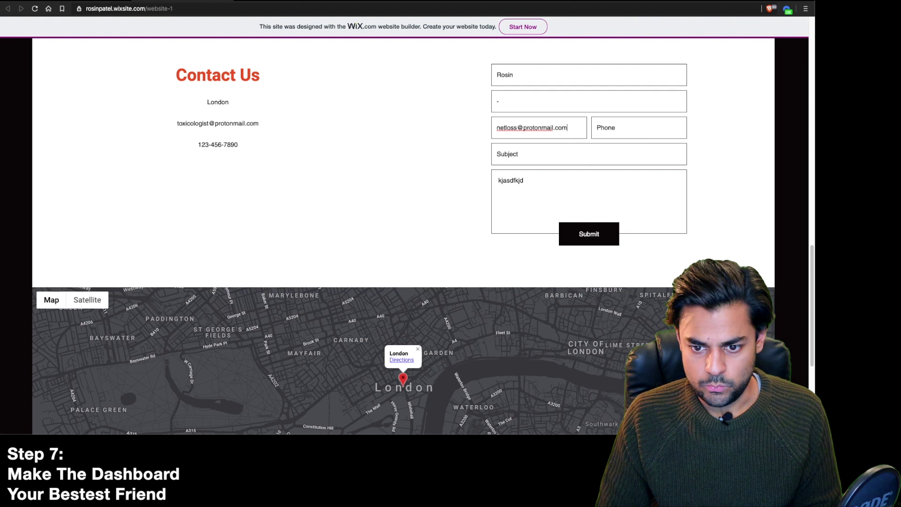
pyautogui.press('Tab')
pyautogui.write('122312312')
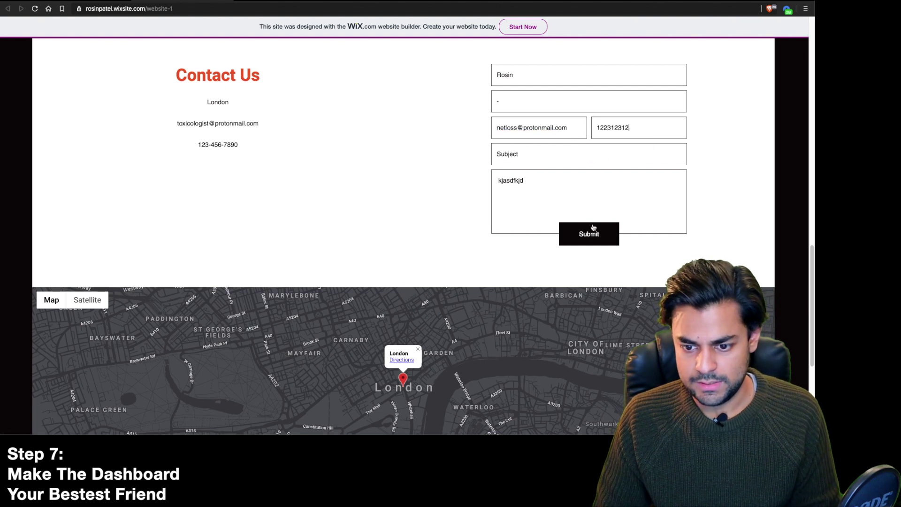
pyautogui.click(589, 233)
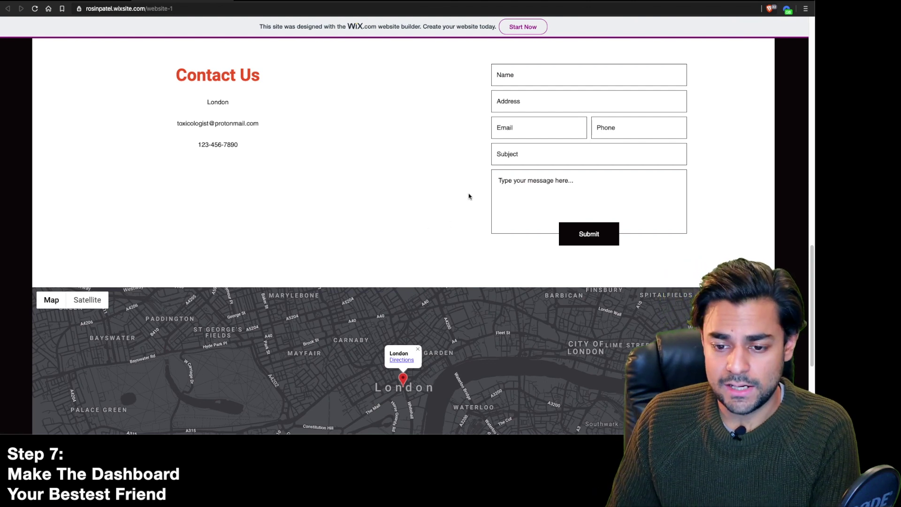
# Check the live Book Online page and the booking calendar of the Introduction service
pyautogui.scroll(15, 486, 160)
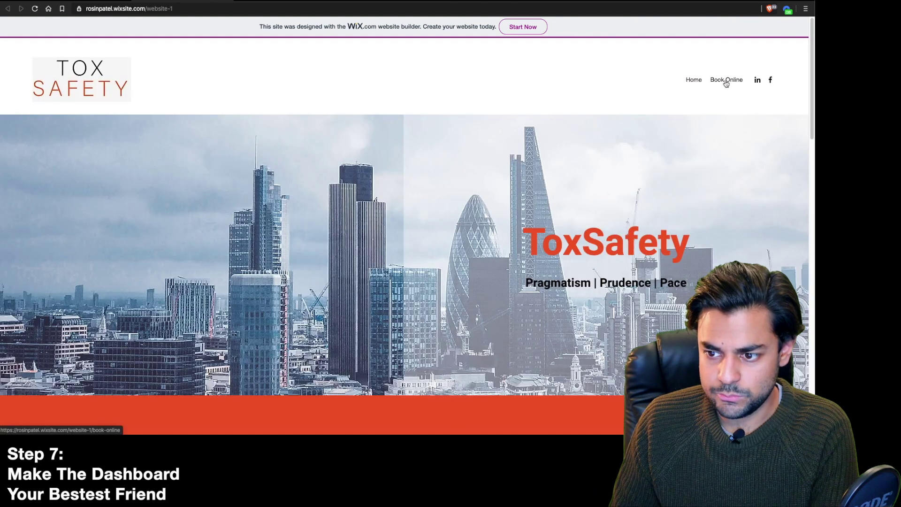
pyautogui.click(727, 81)
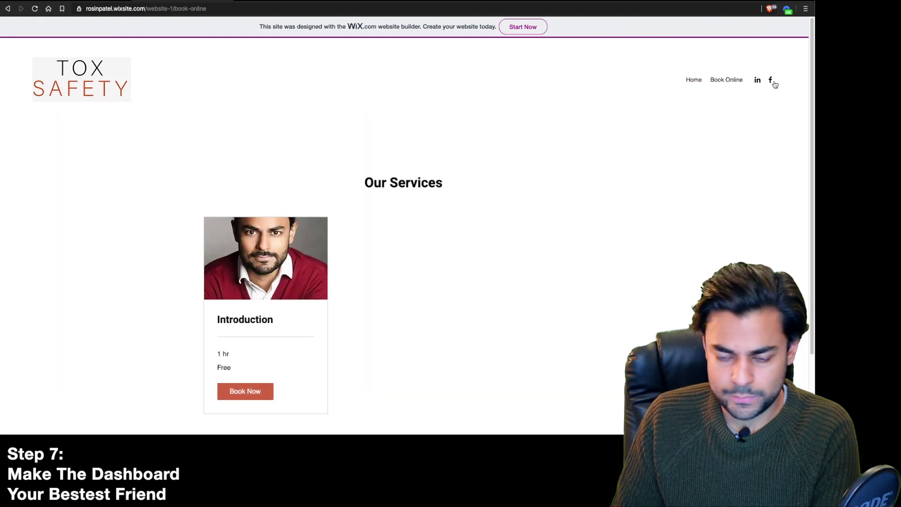
pyautogui.scroll(-2, 232, 137)
pyautogui.click(263, 308)
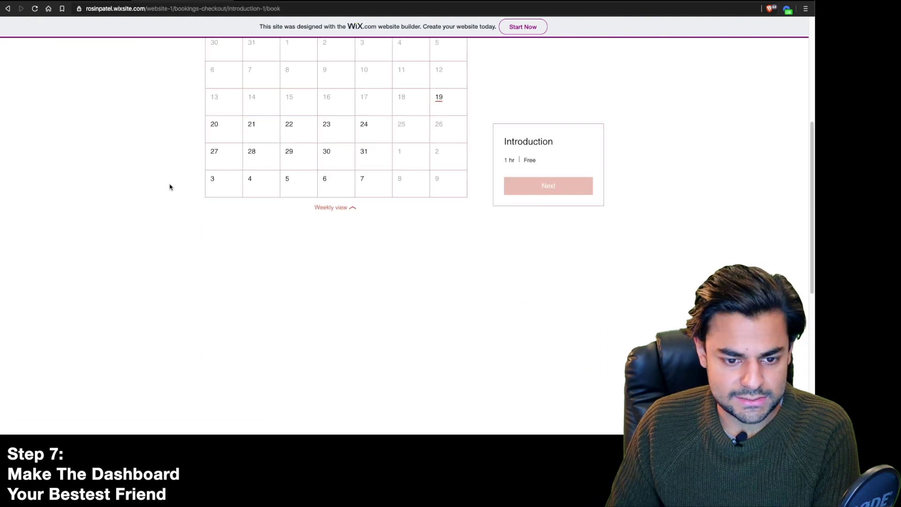
pyautogui.scroll(-2, 176, 194)
pyautogui.click(363, 222)
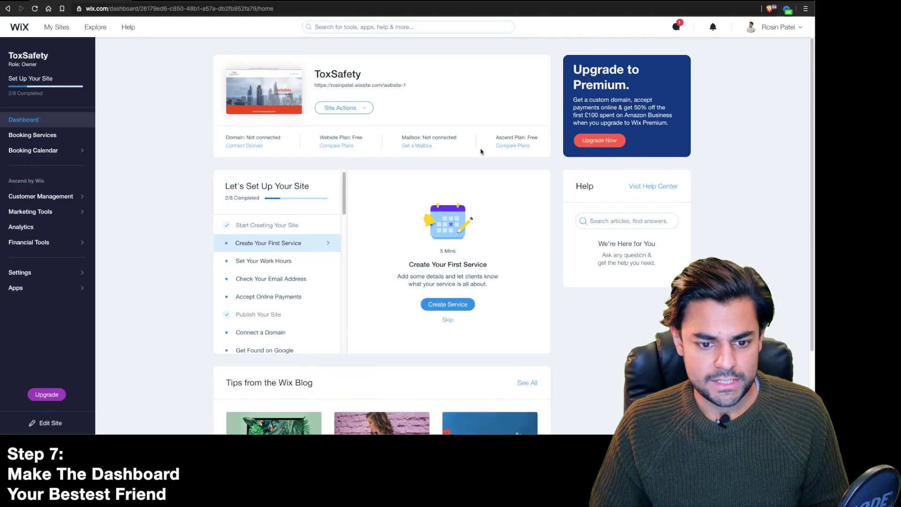
# Show the Set Your Work Hours task in the dashboard checklist and review the setup, business and Ascend tasks
pyautogui.click(271, 267)
pyautogui.scroll(-2, 268, 265)
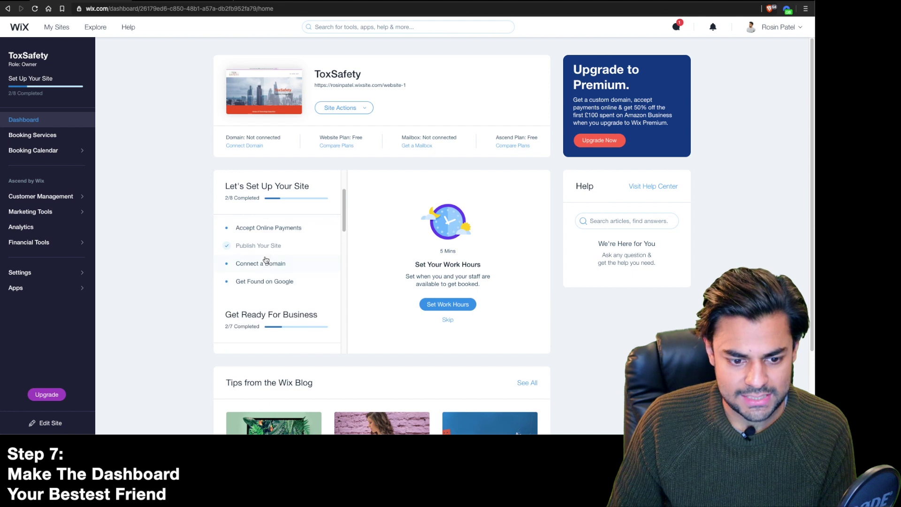
pyautogui.scroll(1, 265, 259)
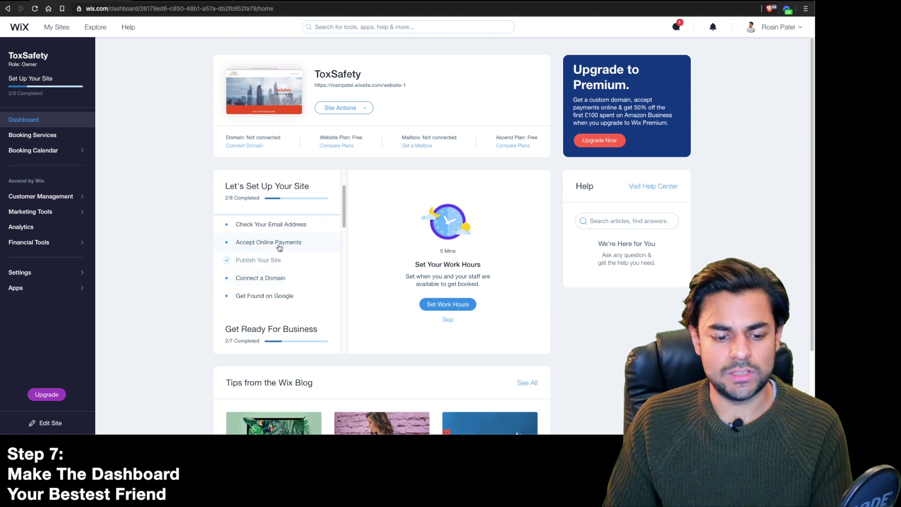
pyautogui.scroll(-2, 285, 256)
pyautogui.scroll(-2, 284, 257)
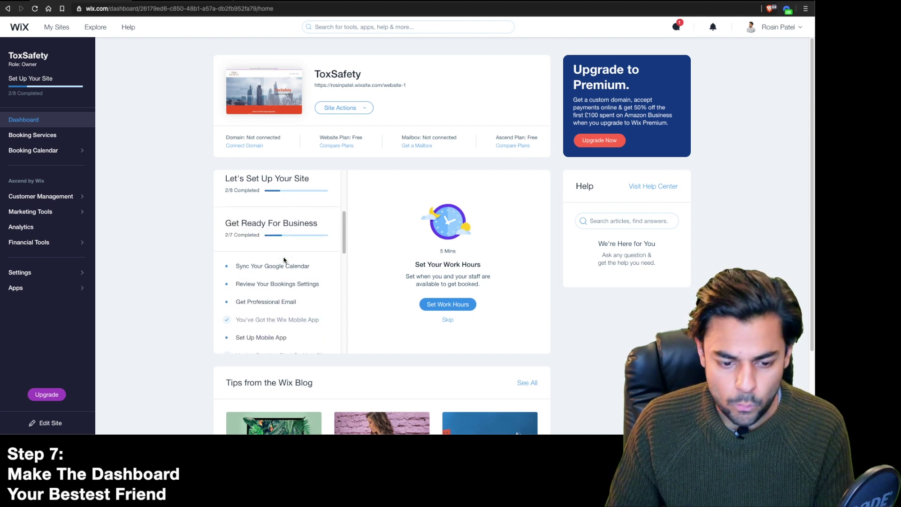
pyautogui.scroll(-1, 278, 266)
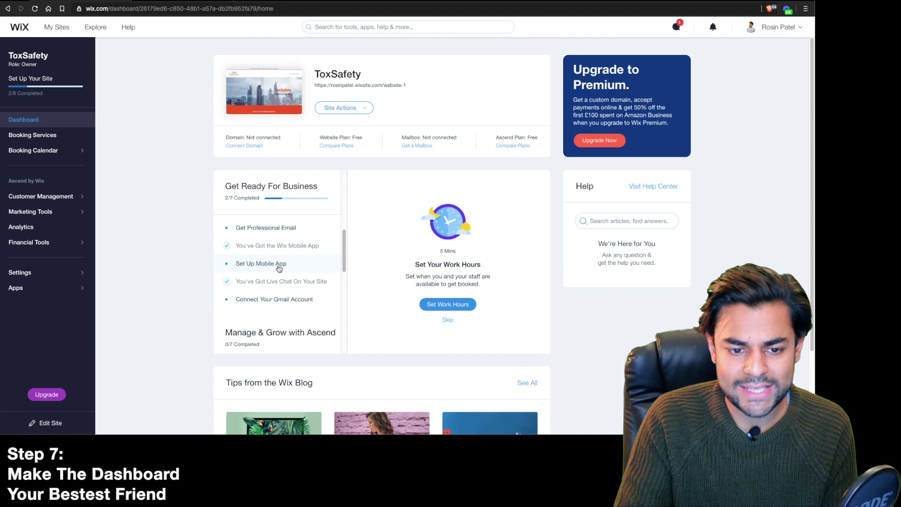
pyautogui.scroll(-4, 278, 267)
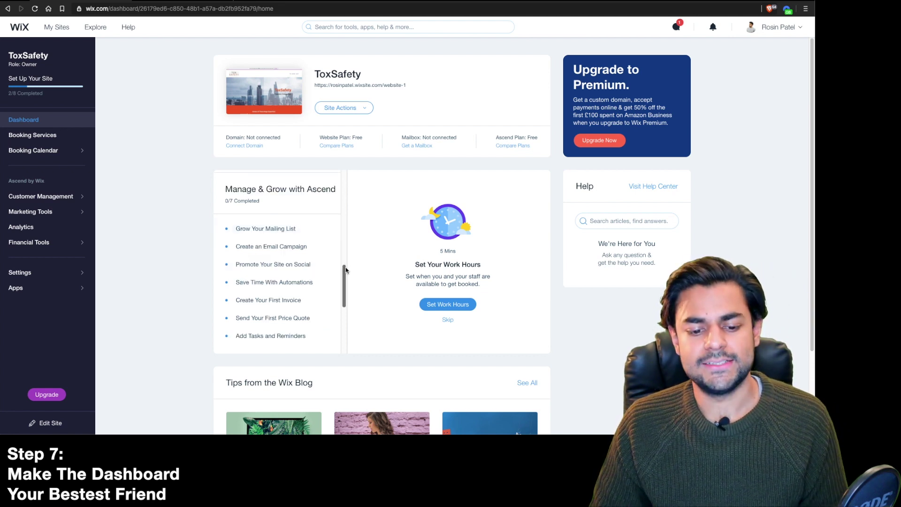
pyautogui.moveTo(345, 269); pyautogui.dragTo(345, 273)
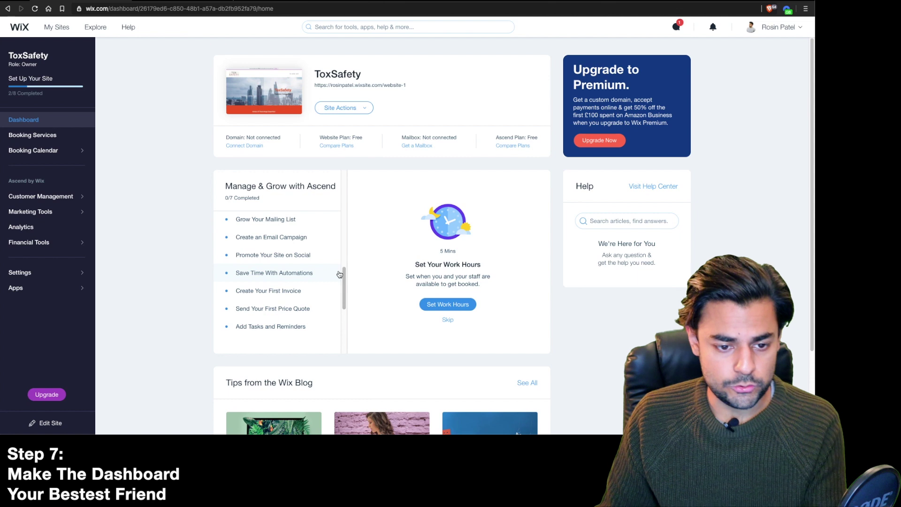
# Review the suggested tasks in the dashboard checklist and start Wix SEO Wiz from the Get Found on Google setup task
pyautogui.moveTo(336, 276); pyautogui.dragTo(336, 311)
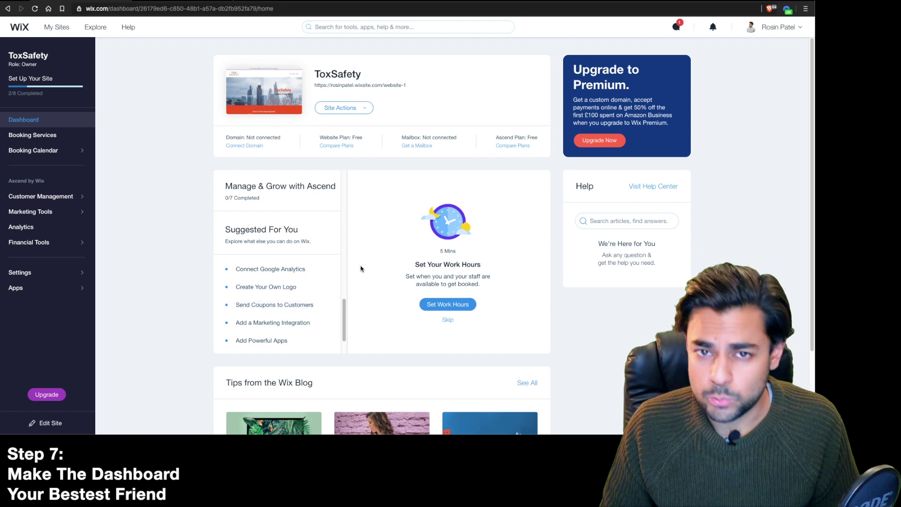
pyautogui.click(30, 78)
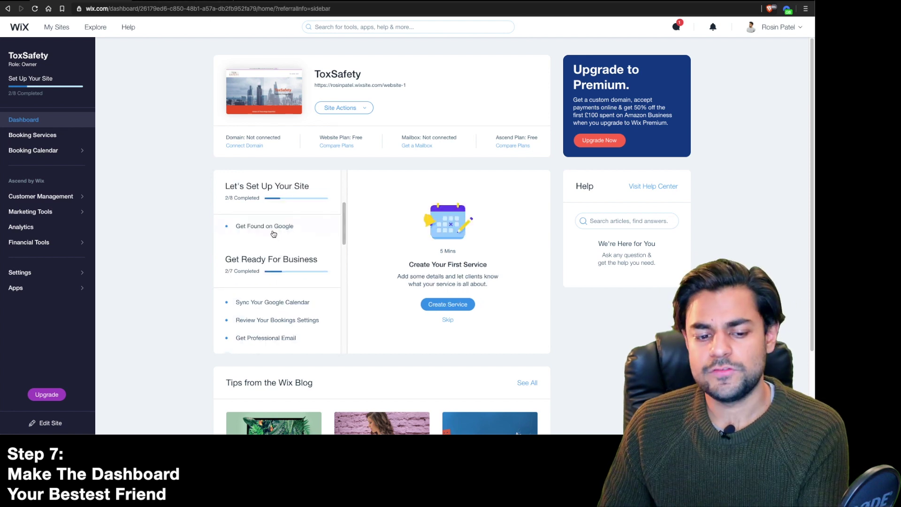
pyautogui.click(272, 227)
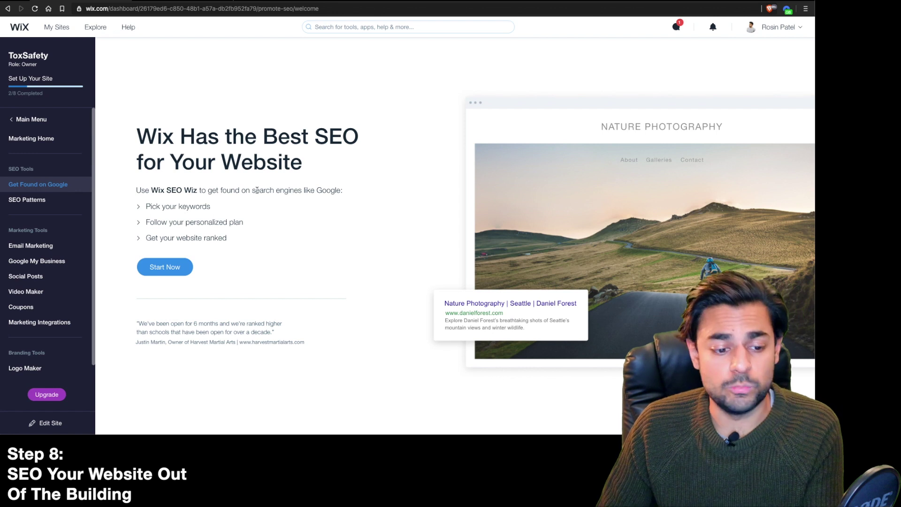
pyautogui.click(170, 273)
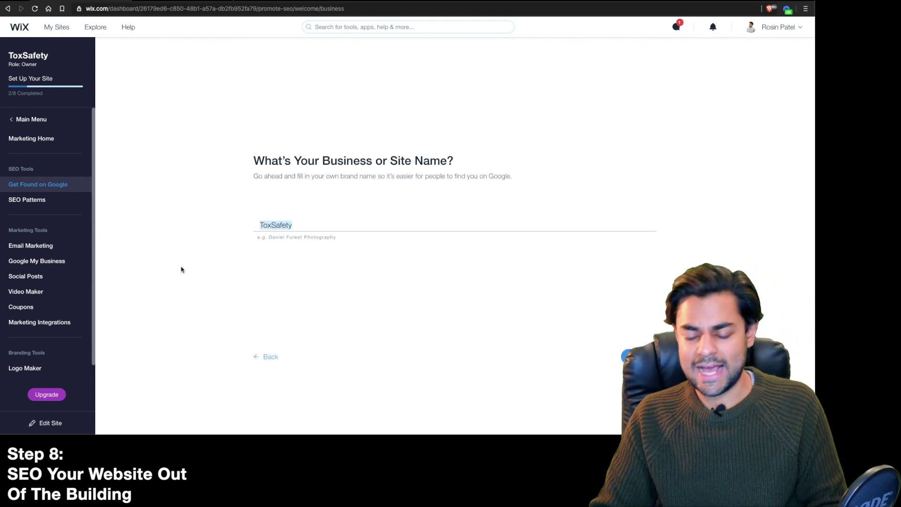
pyautogui.press('Return')
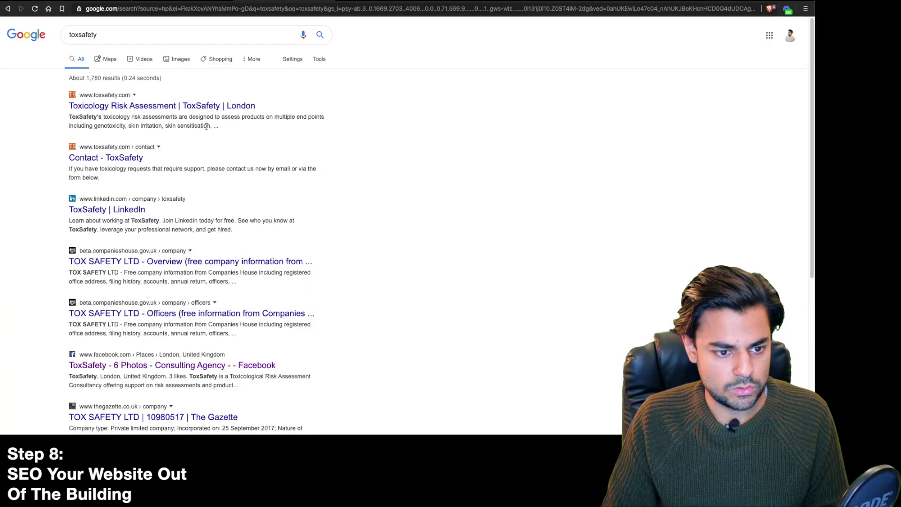
pyautogui.moveTo(210, 126); pyautogui.dragTo(68, 117)
pyautogui.click(221, 104)
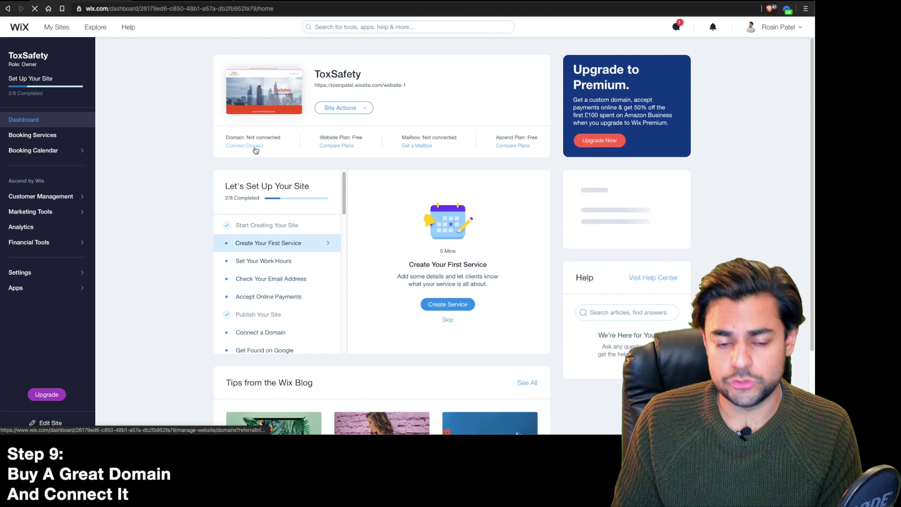
# Open the domain connection options for the ToxSafety site from its dashboard overview
pyautogui.click(249, 148)
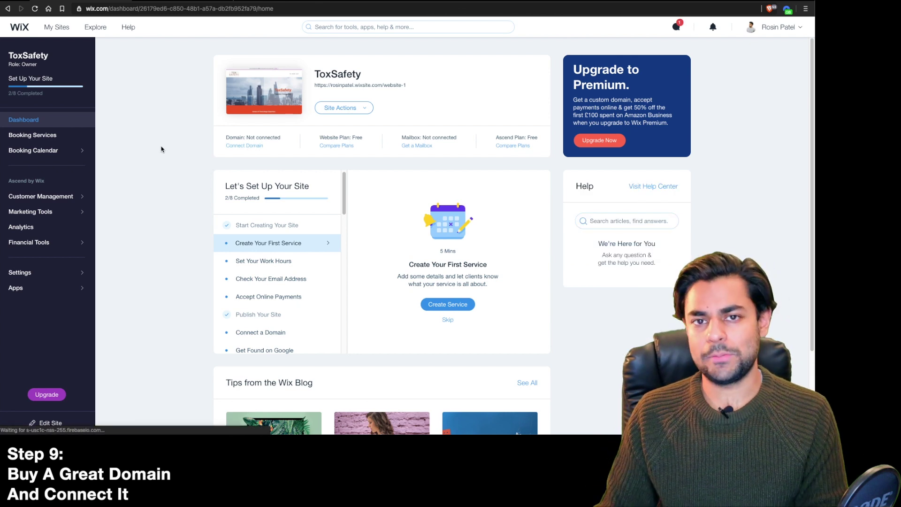